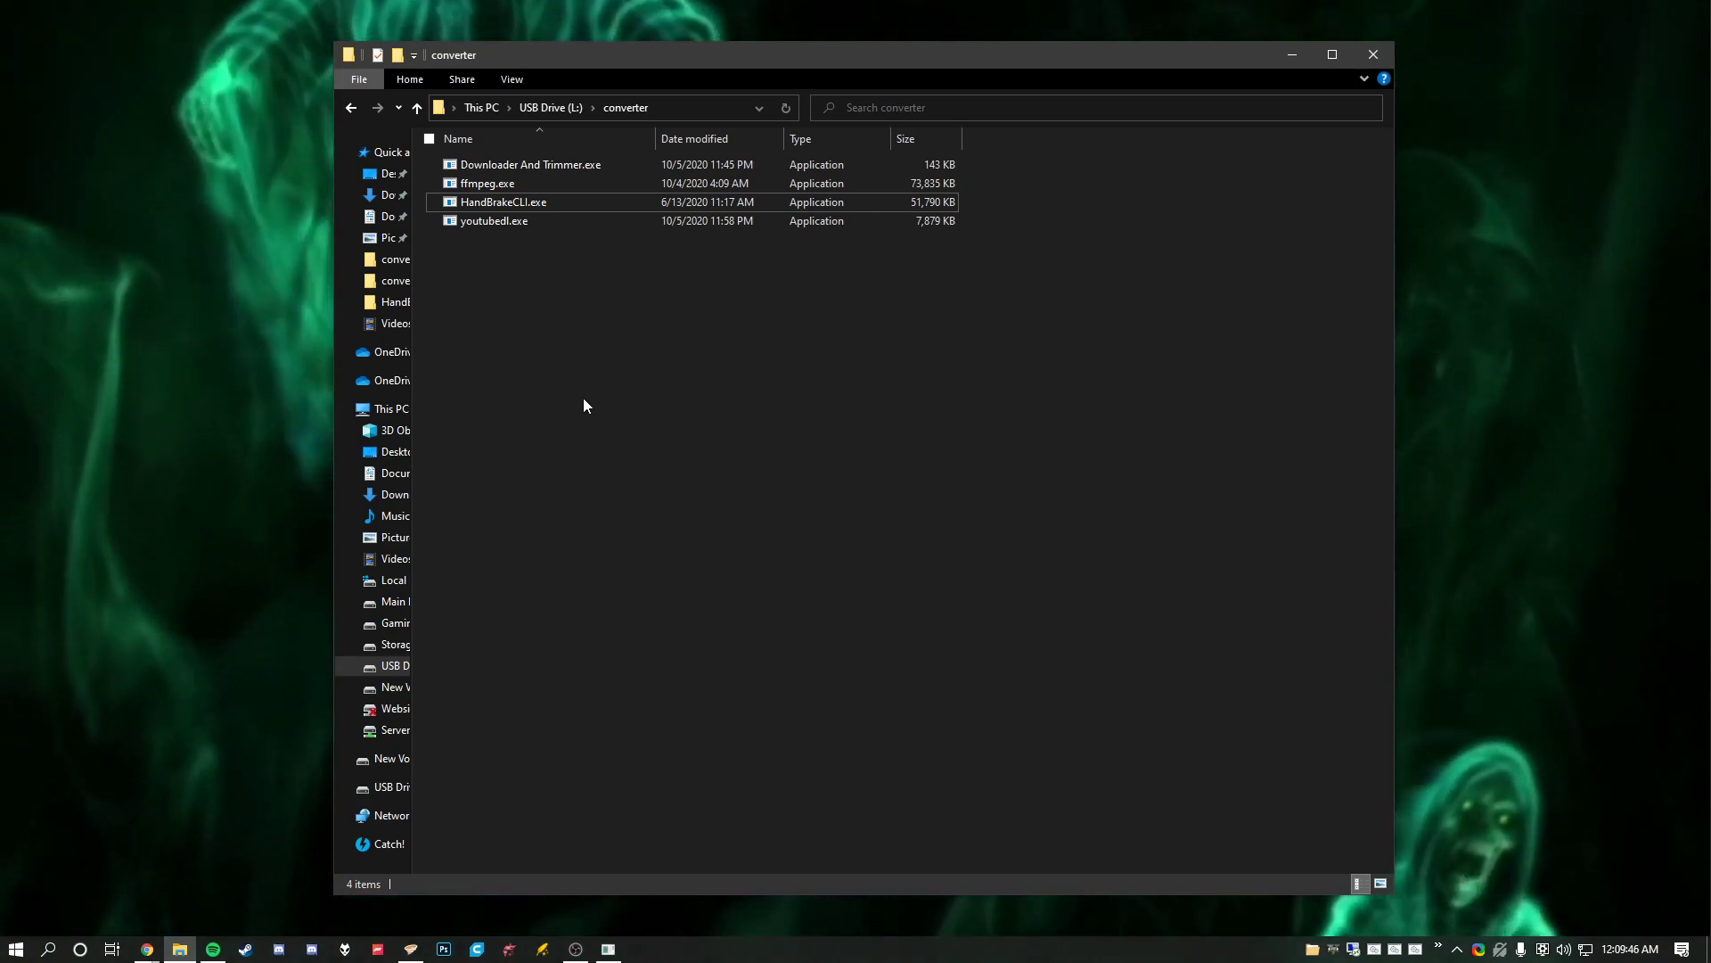
Step: Launch Downloader And Trimmer and choose option 1 to download a video
click(538, 162)
click(537, 276)
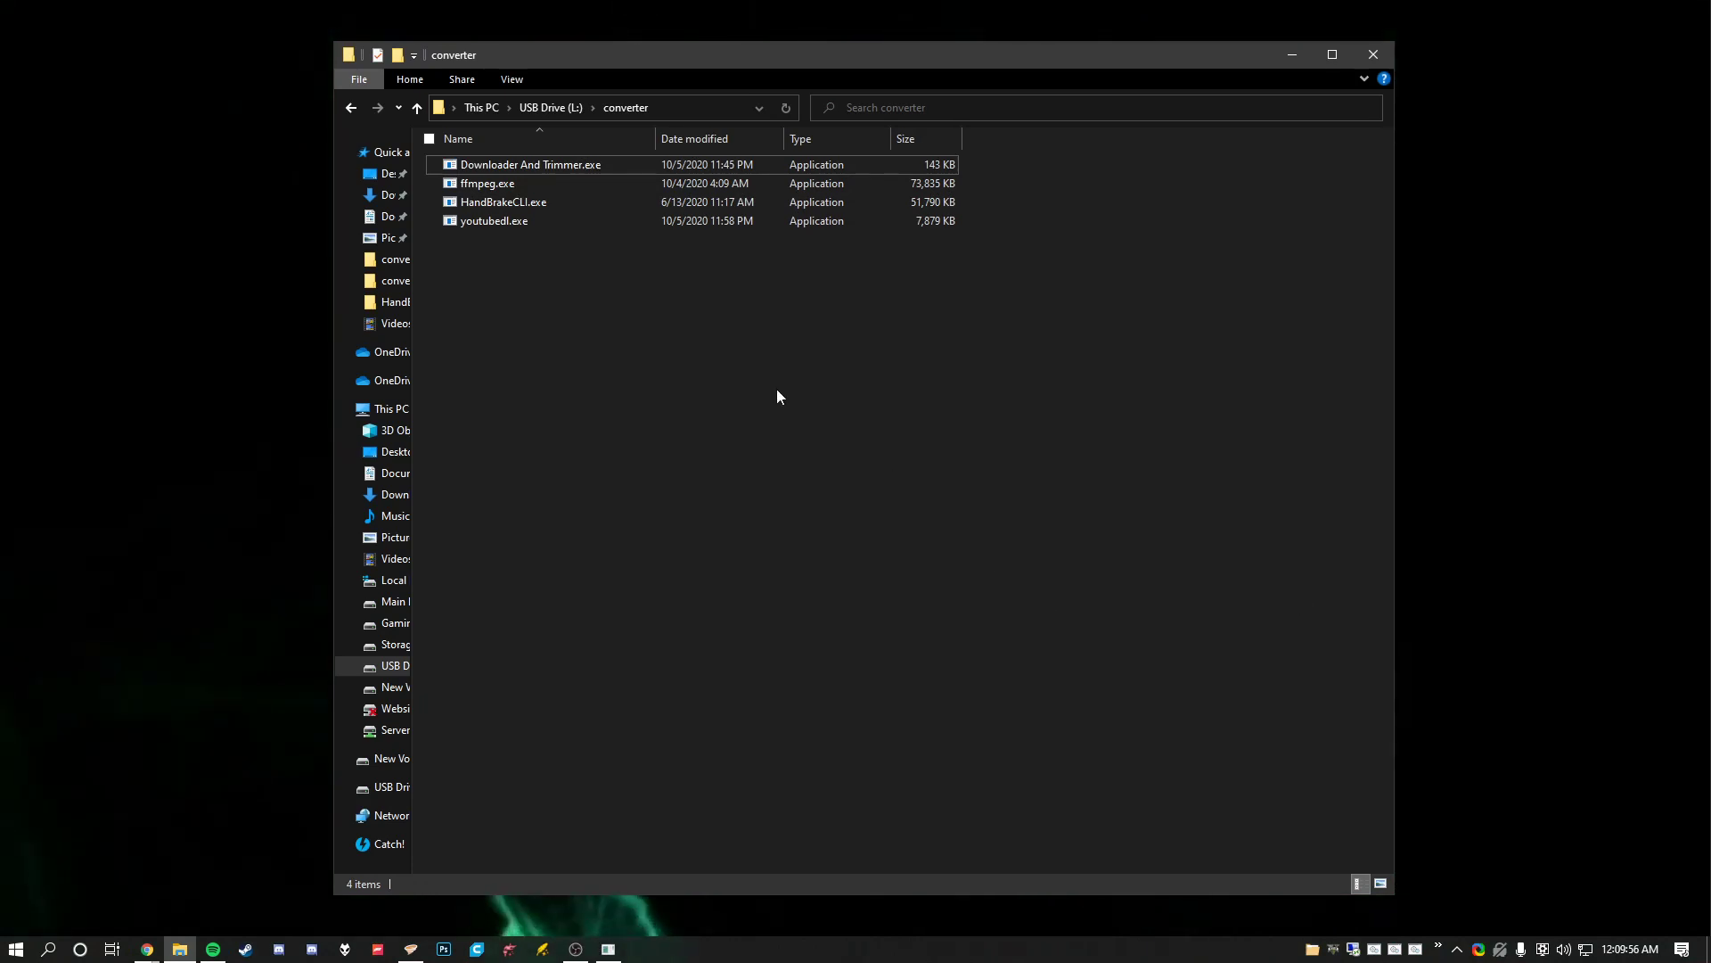
click(564, 173)
click(580, 331)
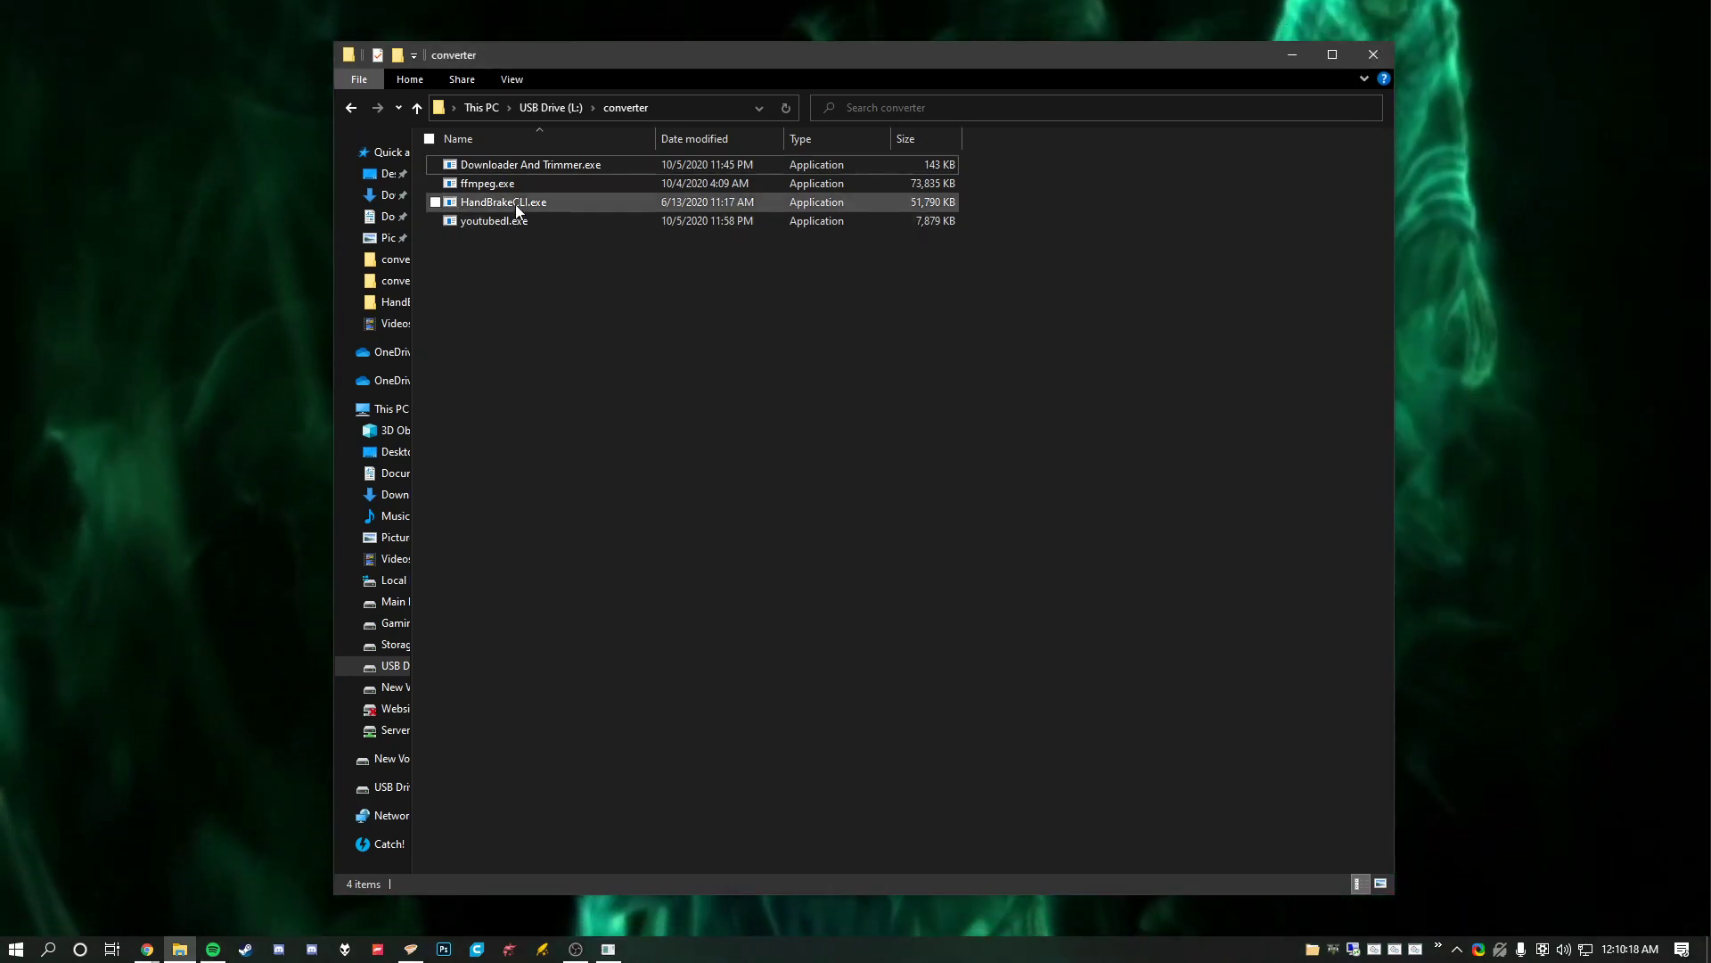
double_click(549, 166)
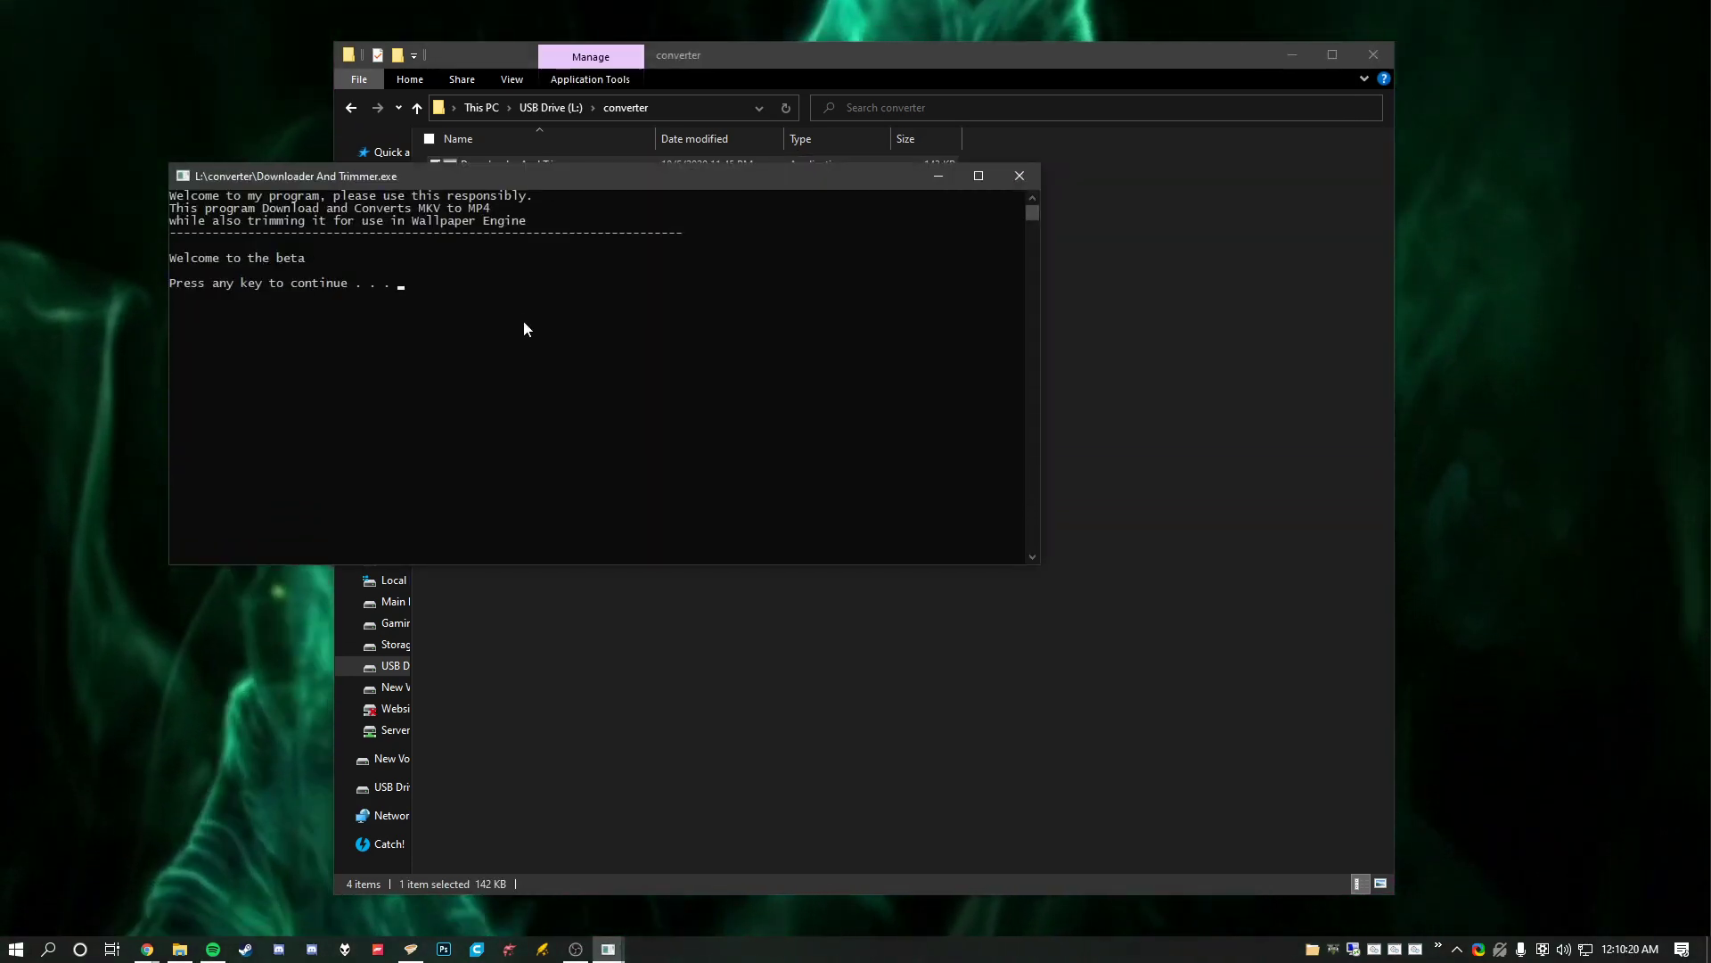
key(Return)
drag(550, 175, 741, 266)
text(1)
key(Return)
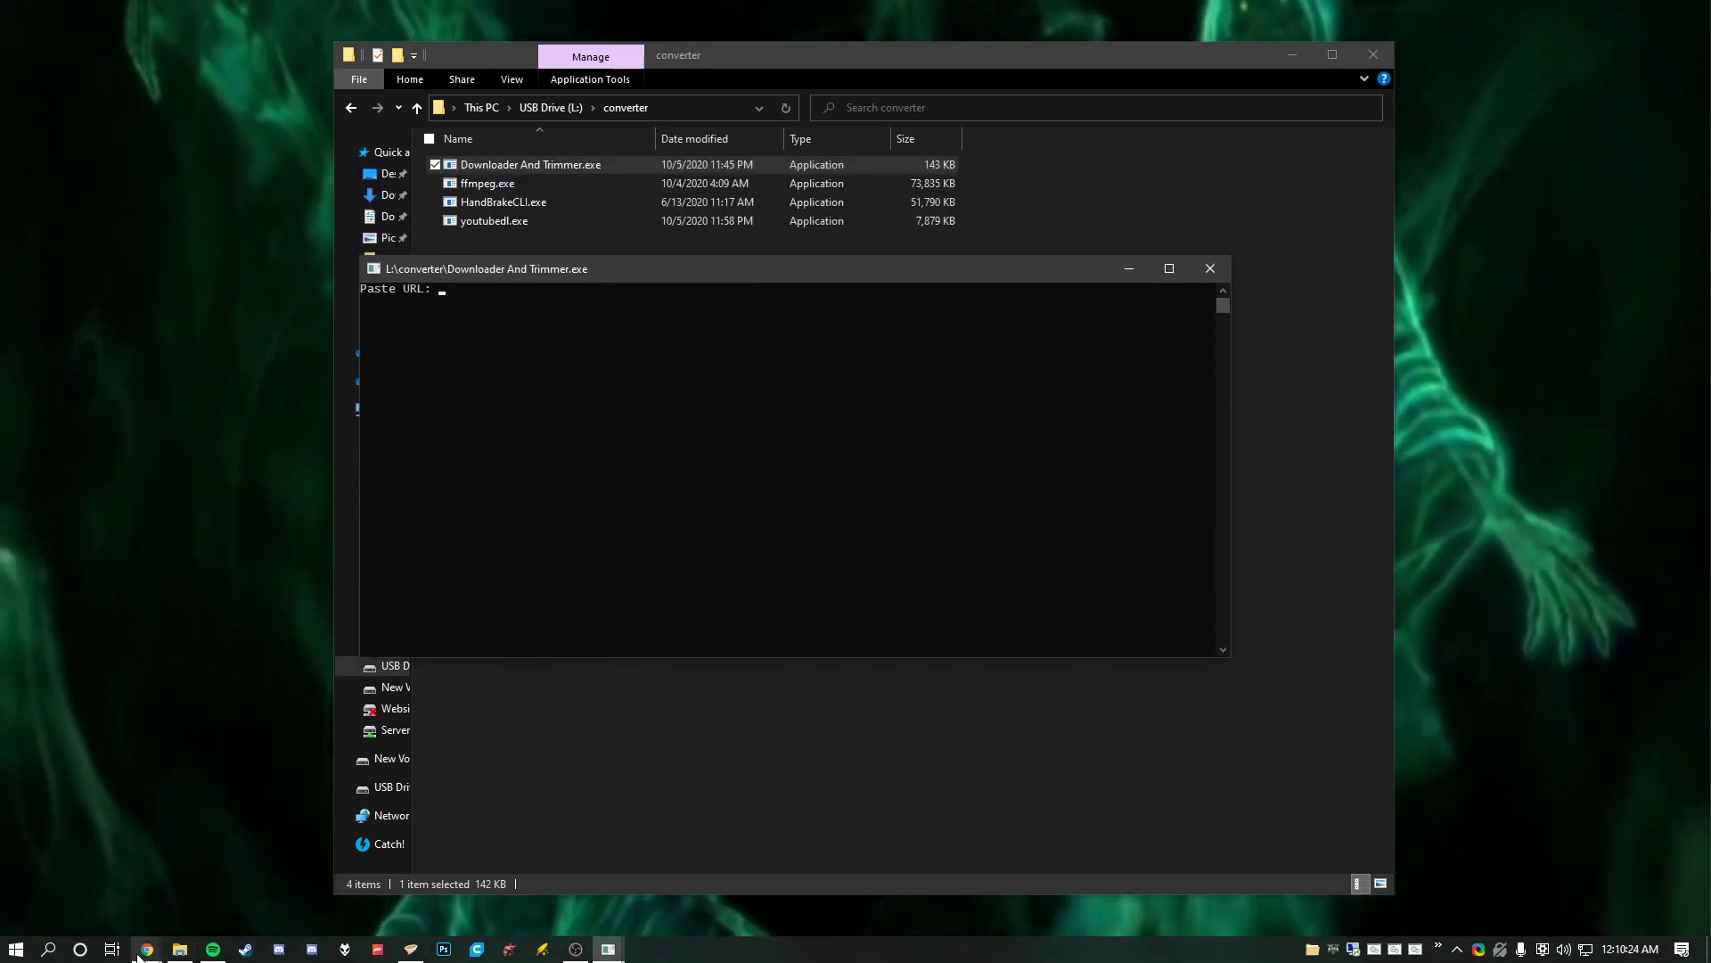
Step: Copy the Boxtruck YouTube video's link from Chrome and paste it into the tool to download it
mouse_move(143, 950)
click(241, 911)
right_click(595, 606)
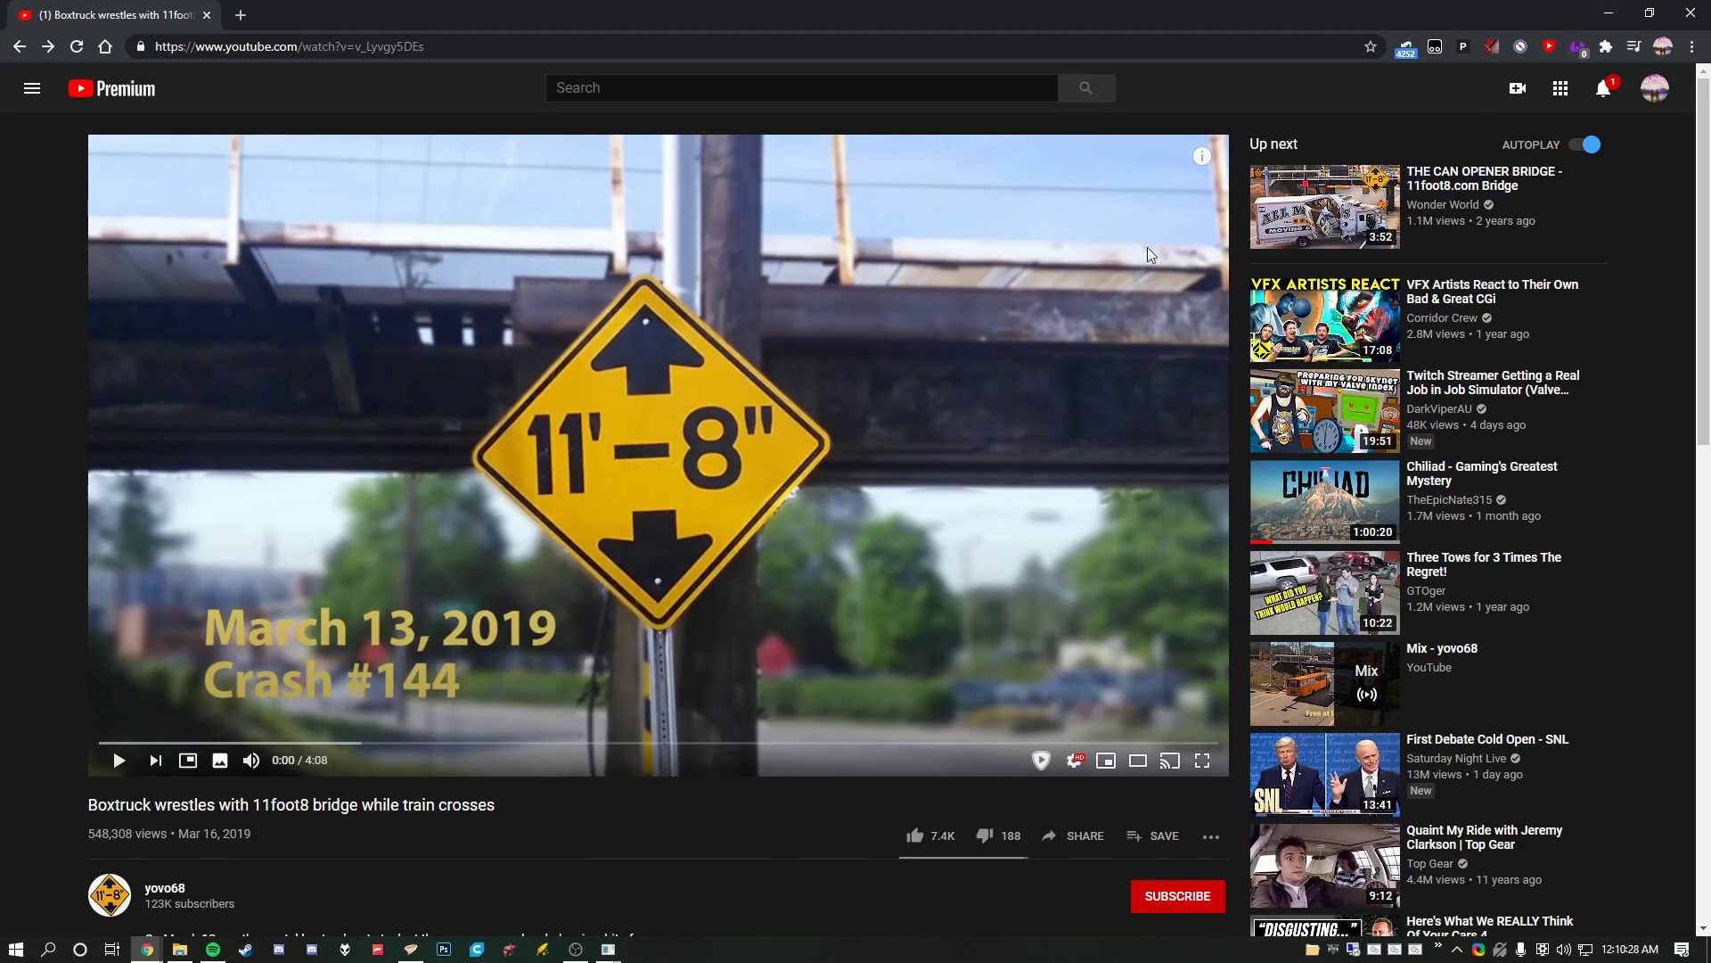
click(1609, 12)
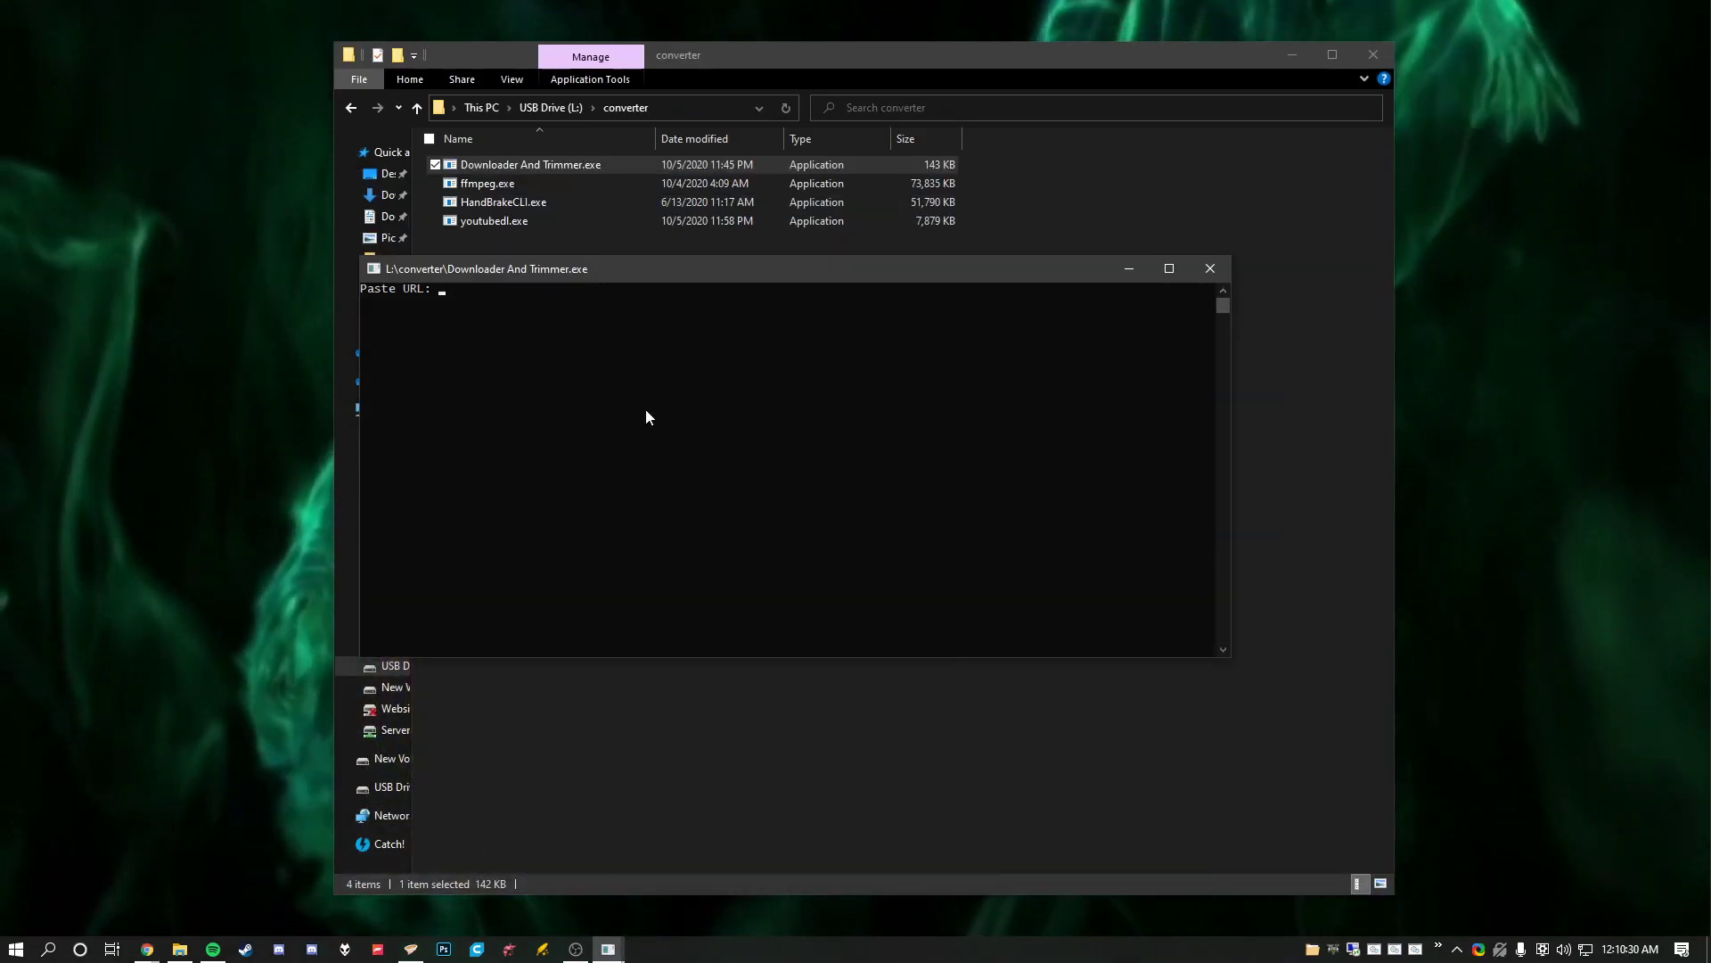
right_click(646, 411)
key(Return)
key(Return)
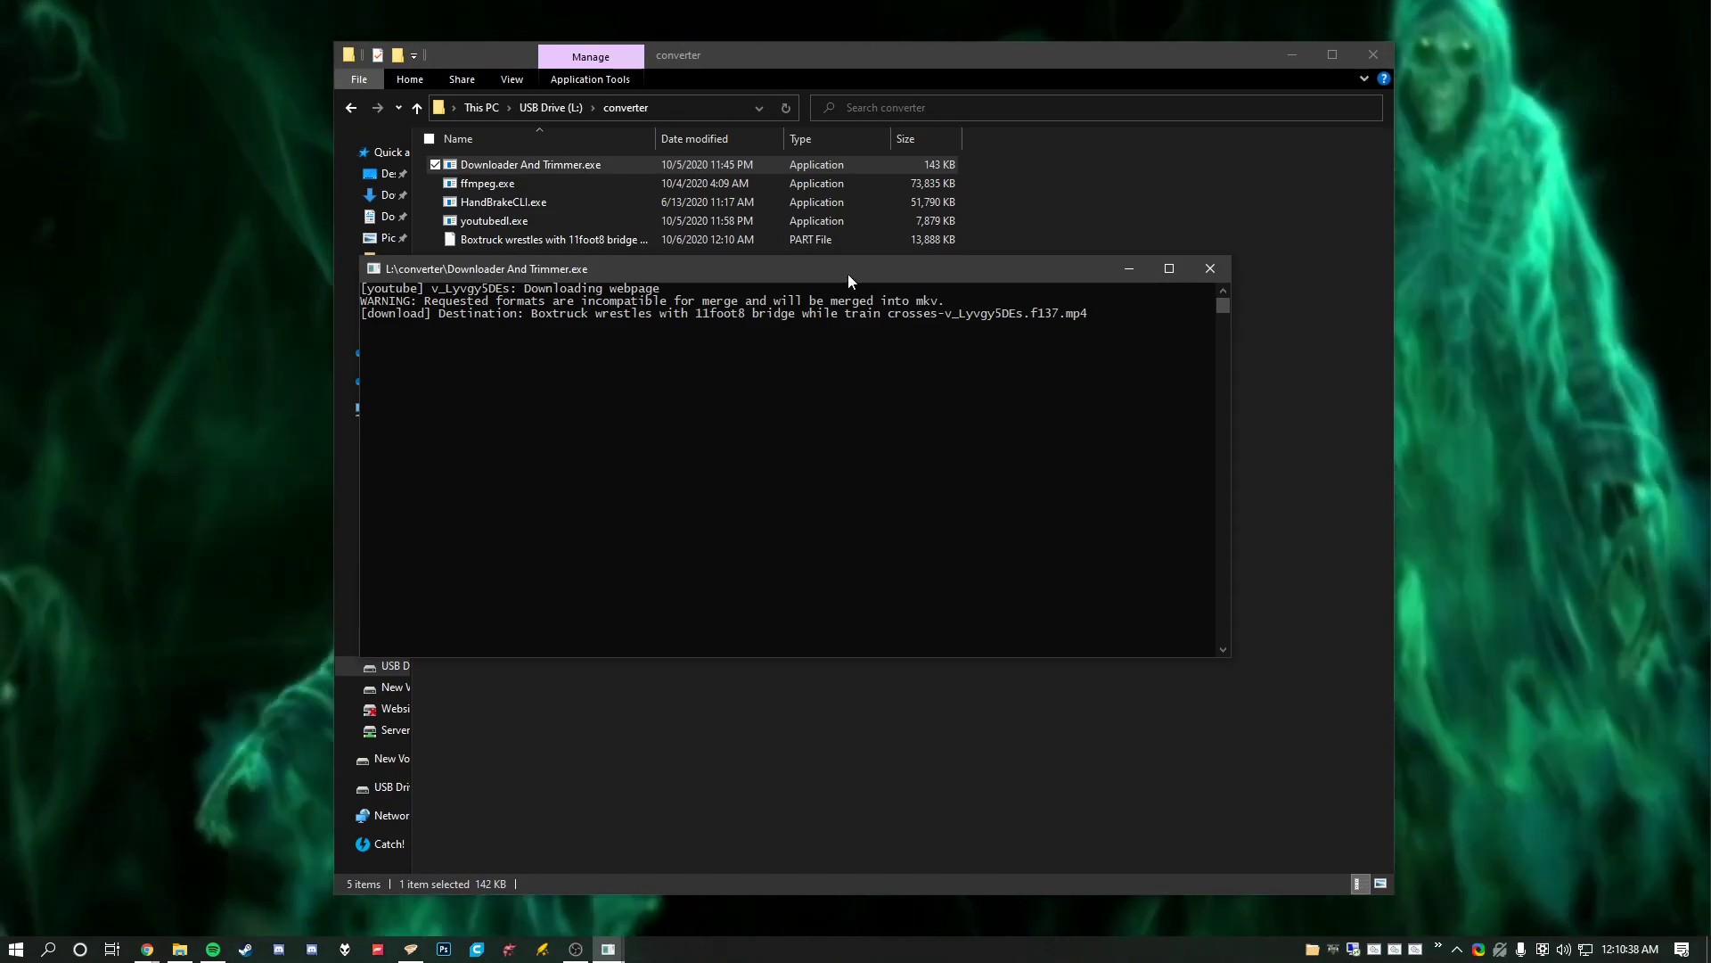
drag(848, 268, 942, 413)
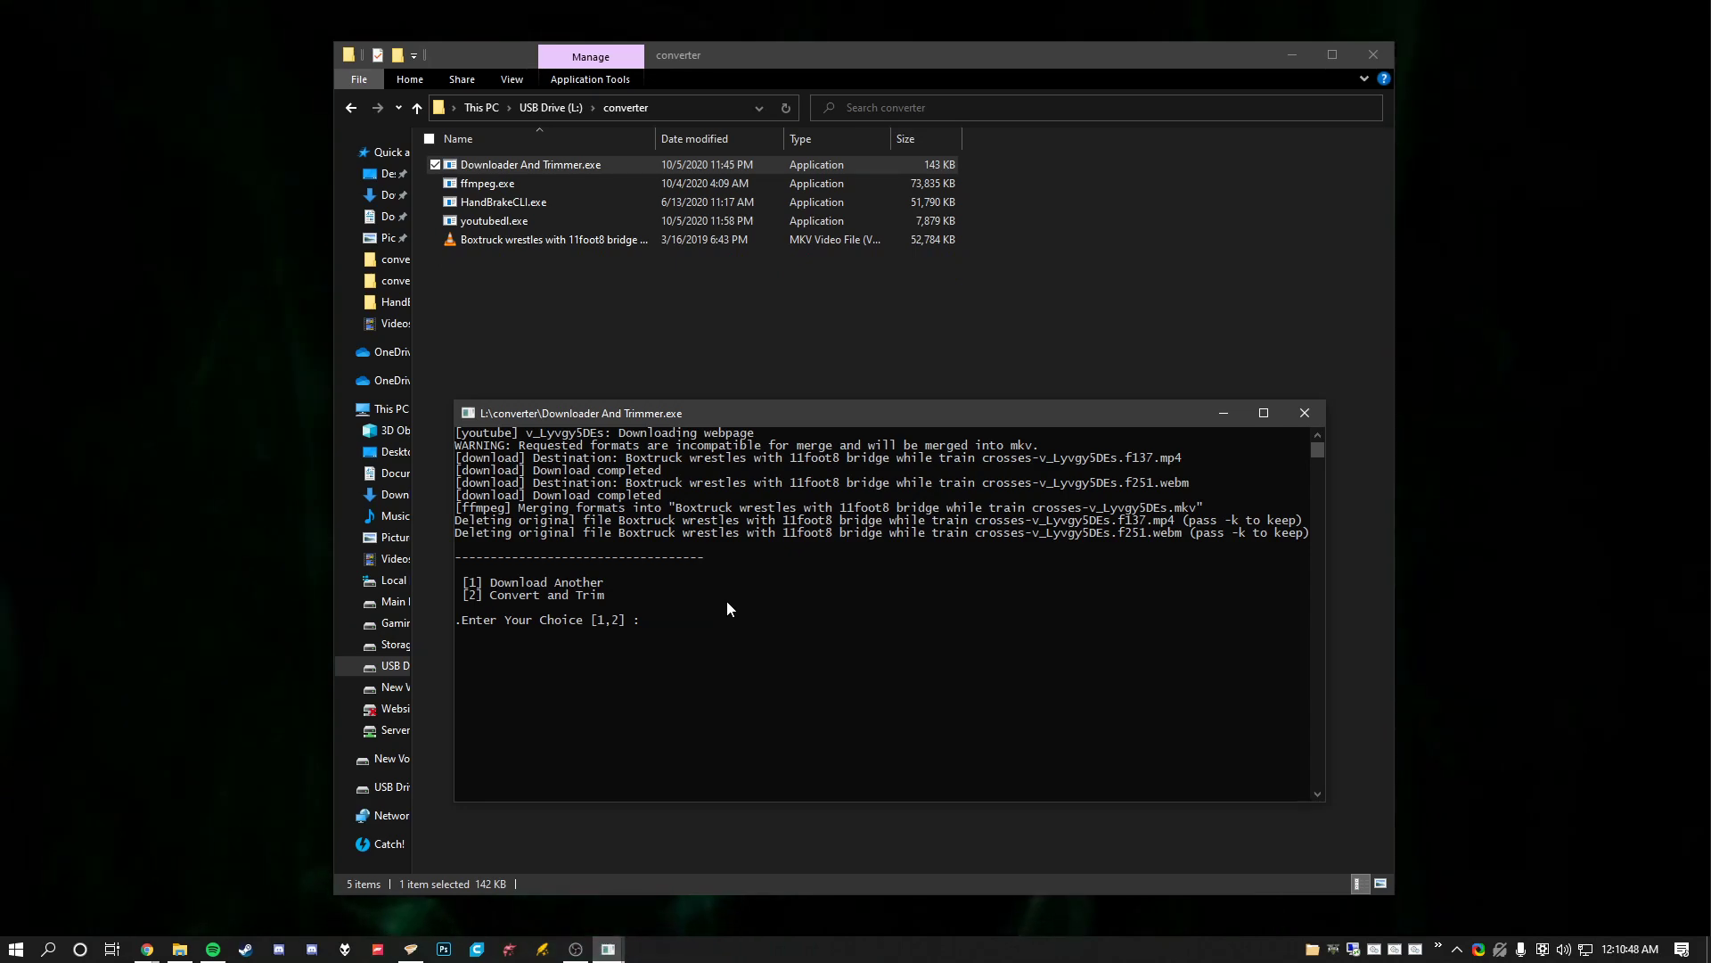
Step: Choose option 2, open the Boxtruck MKV, and trim it to MP4 with start 30, end 10
text(2)
key(Return)
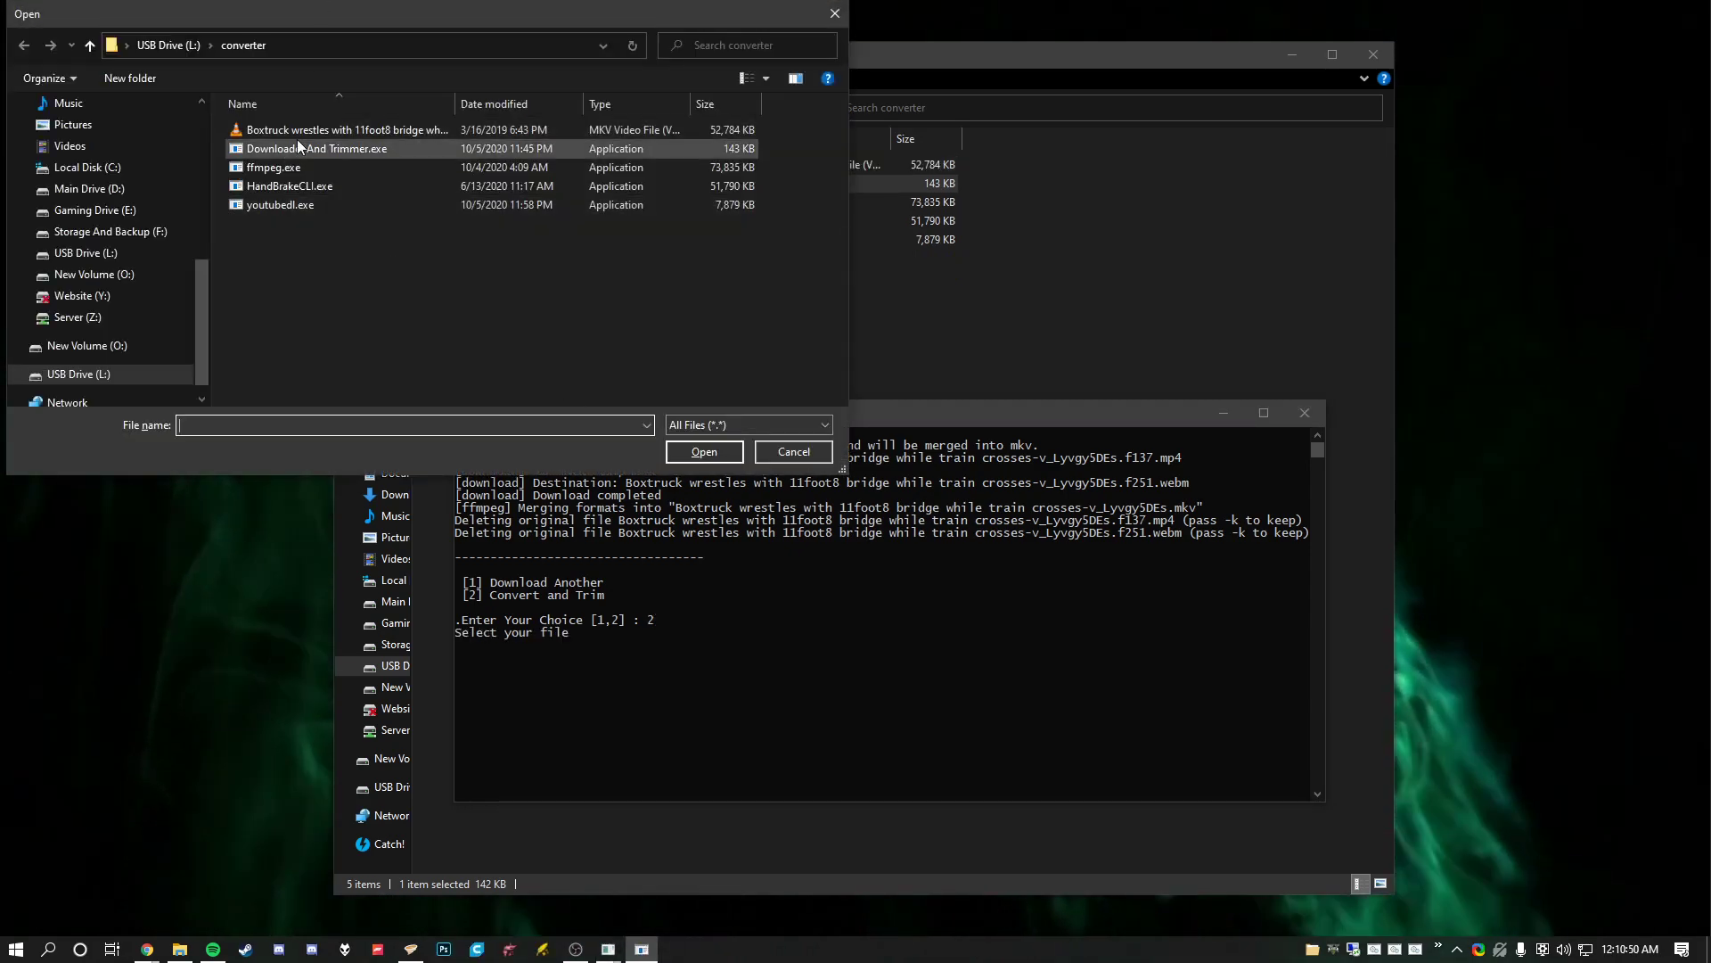
double_click(297, 131)
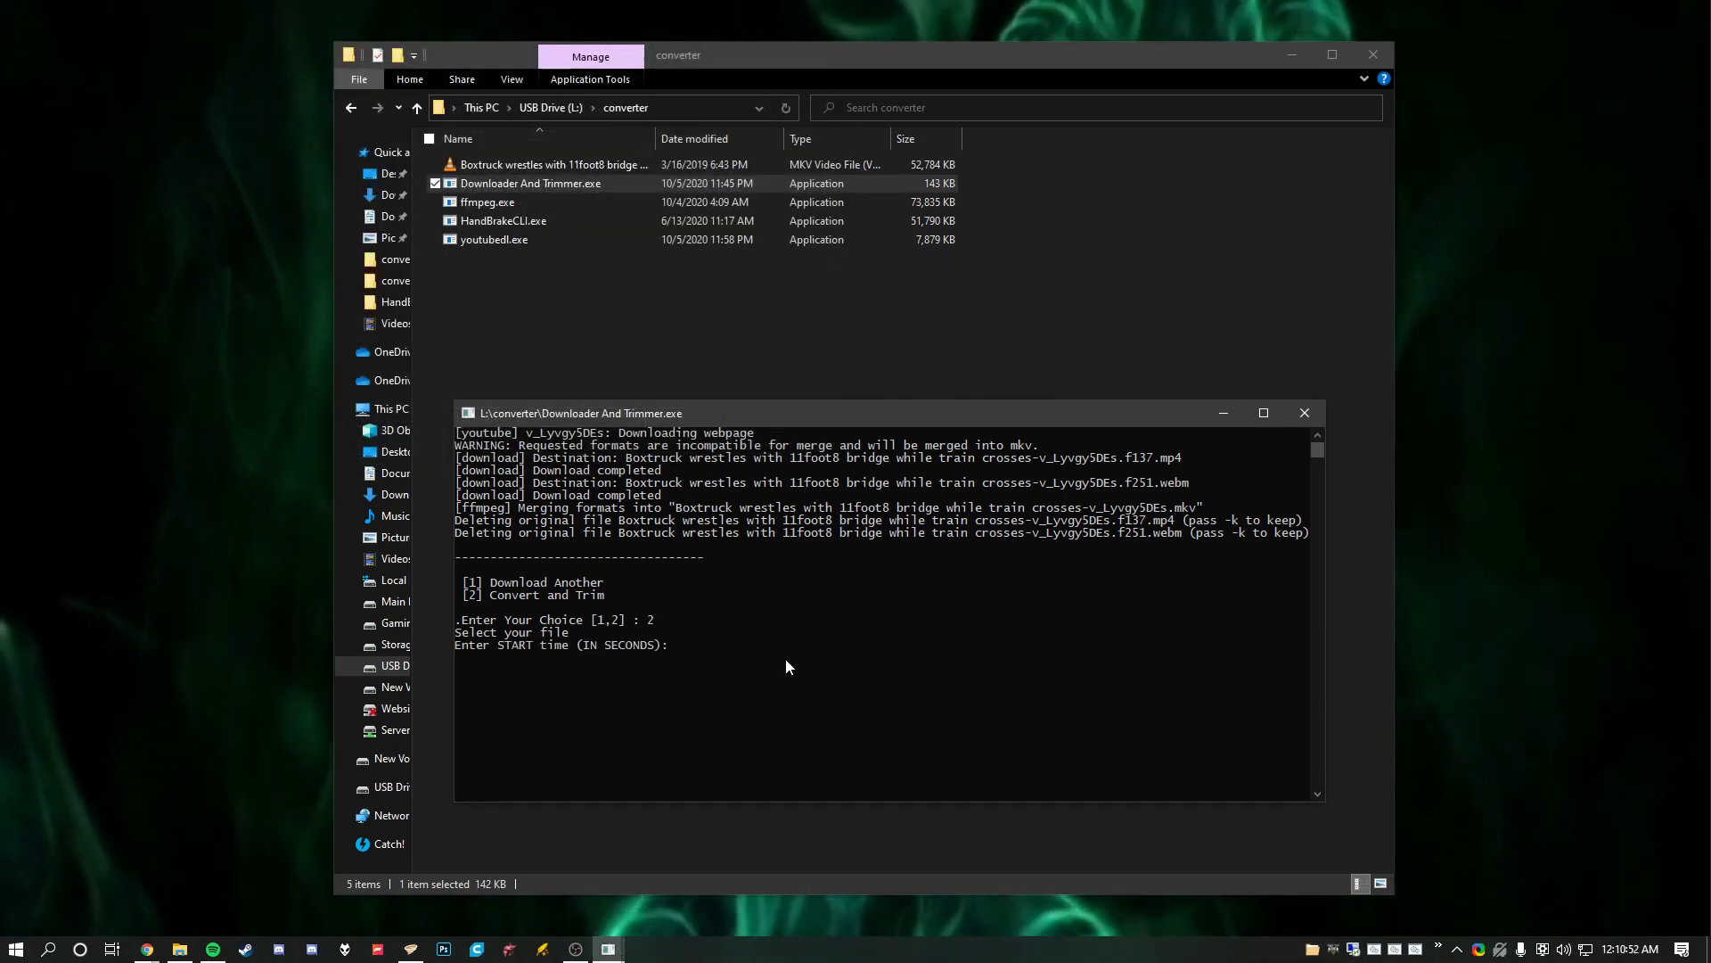
text(30)
key(Return)
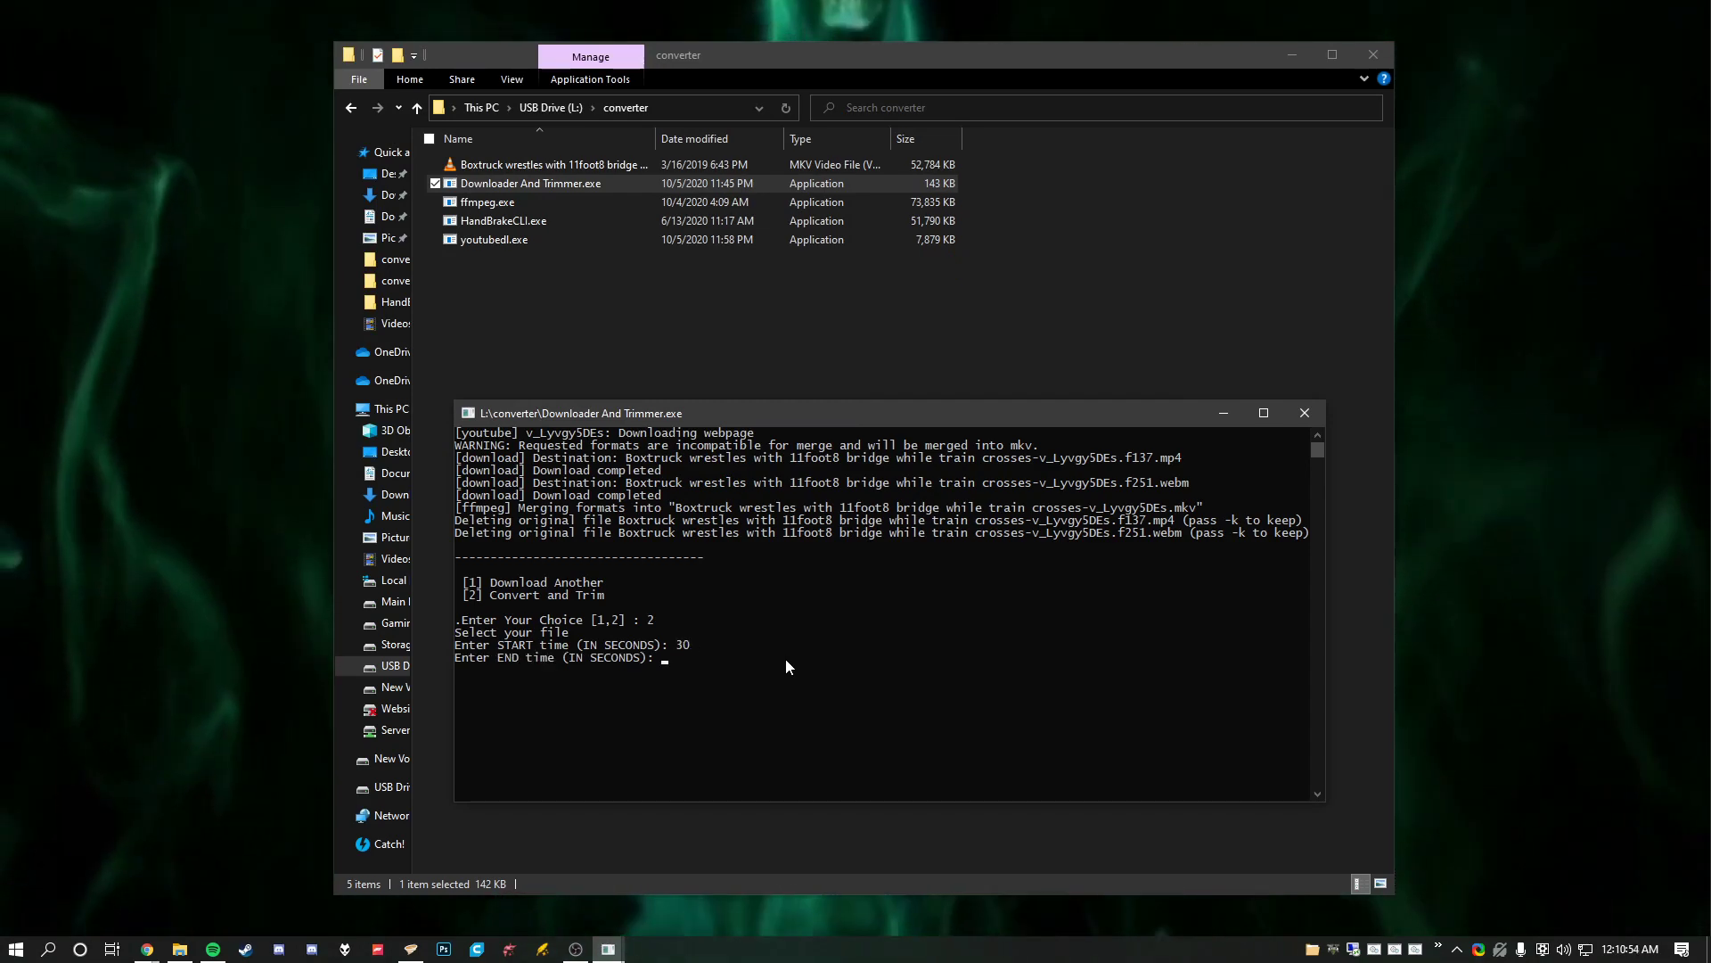
text(10)
key(Return)
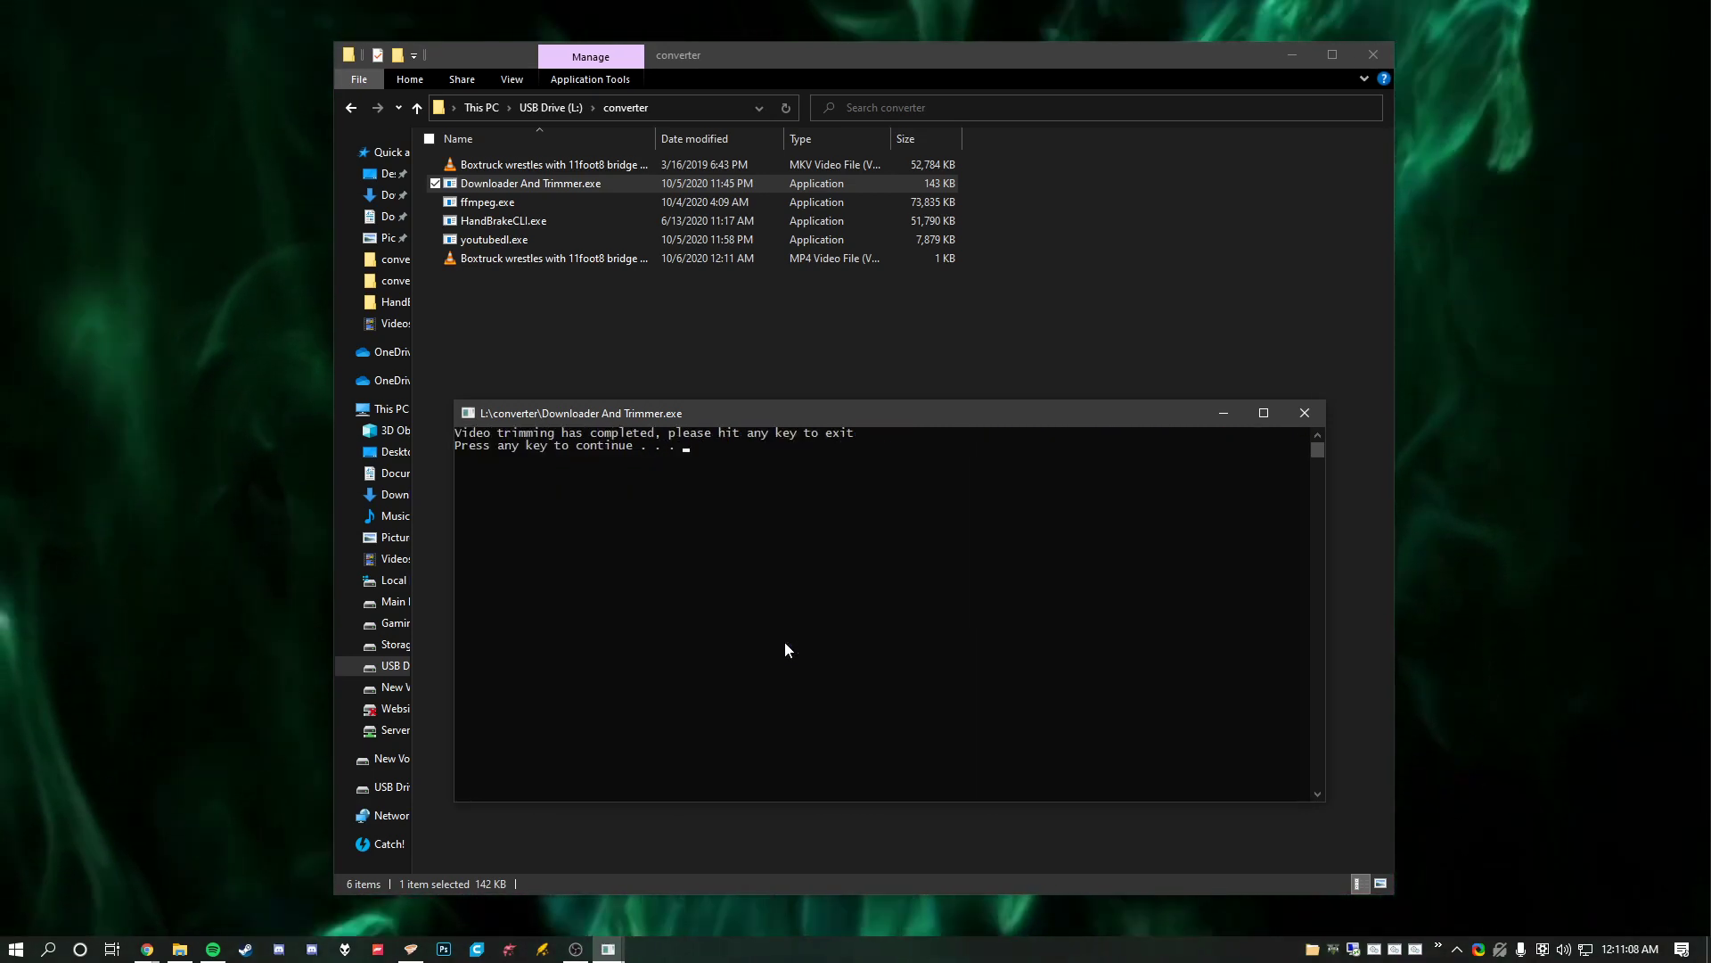
key(Return)
click(580, 319)
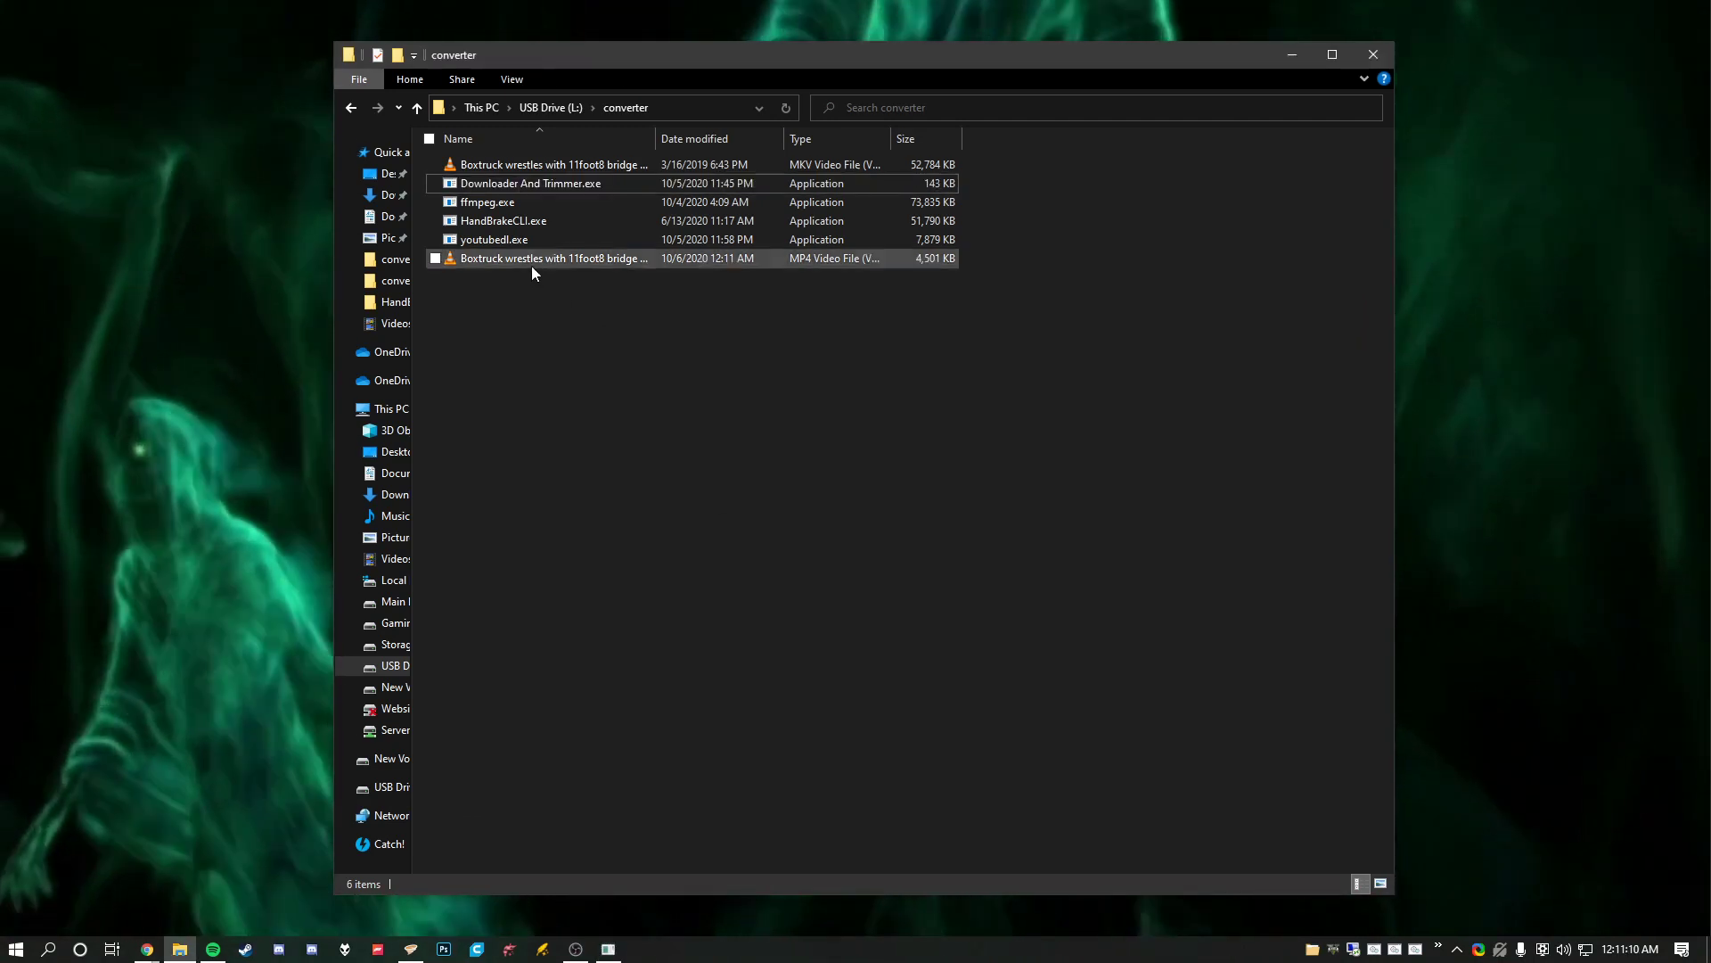
click(526, 258)
click(697, 467)
click(574, 258)
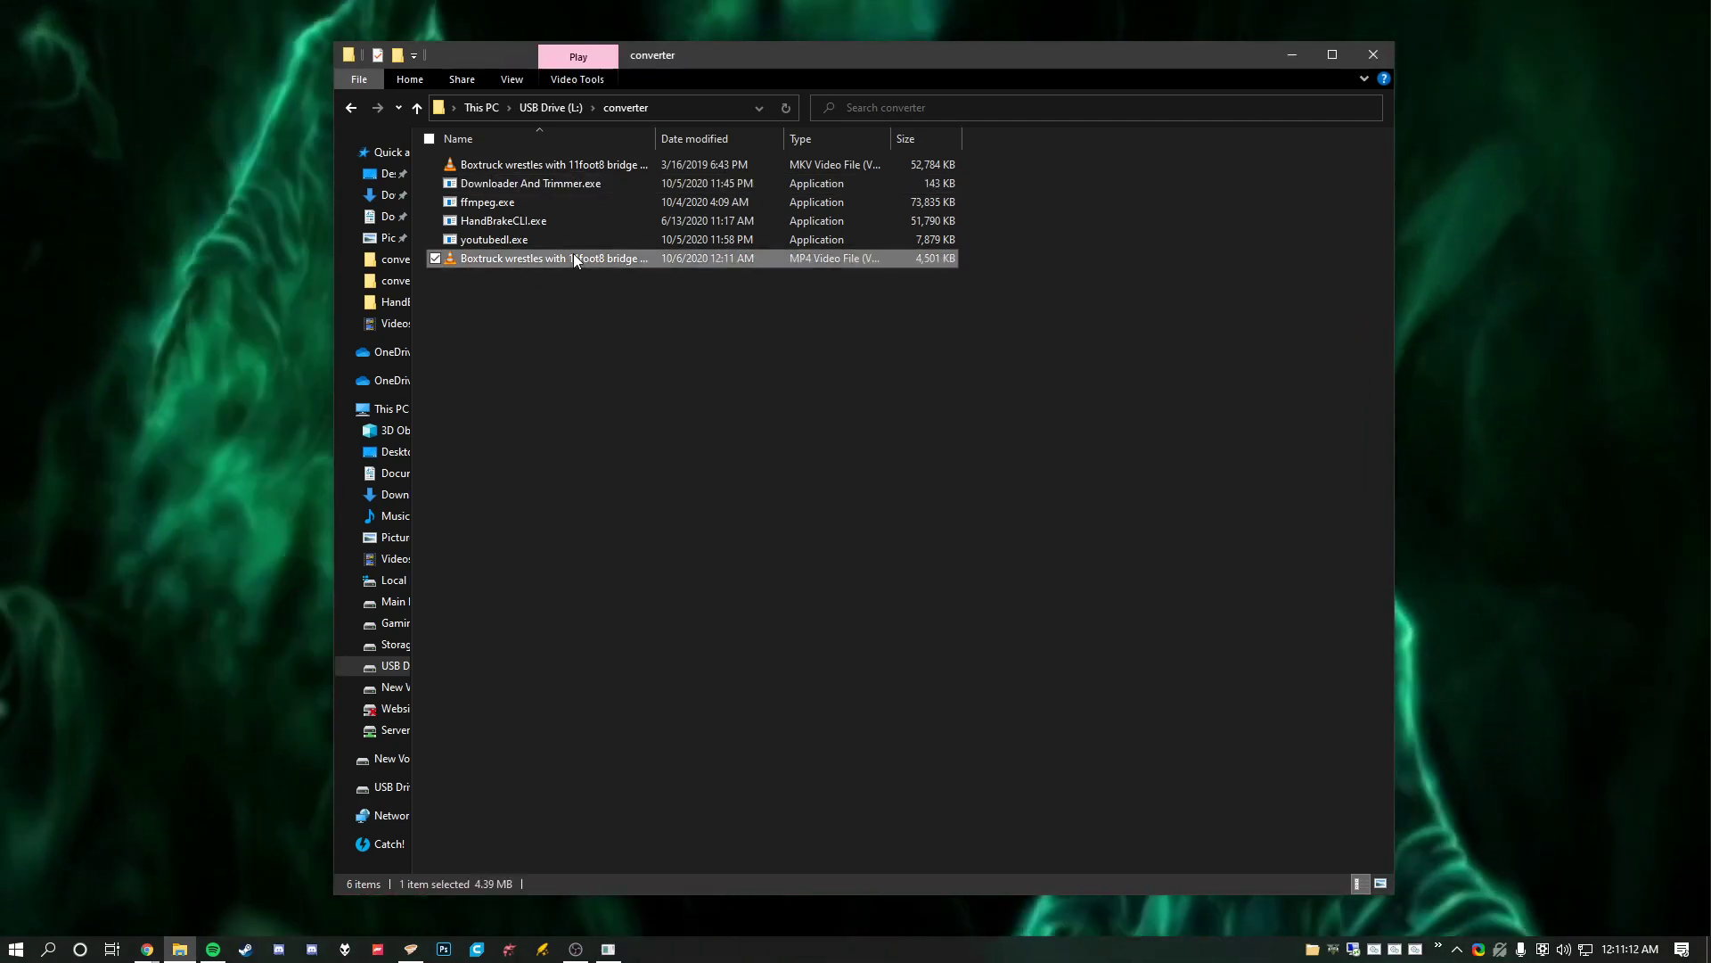
double_click(574, 256)
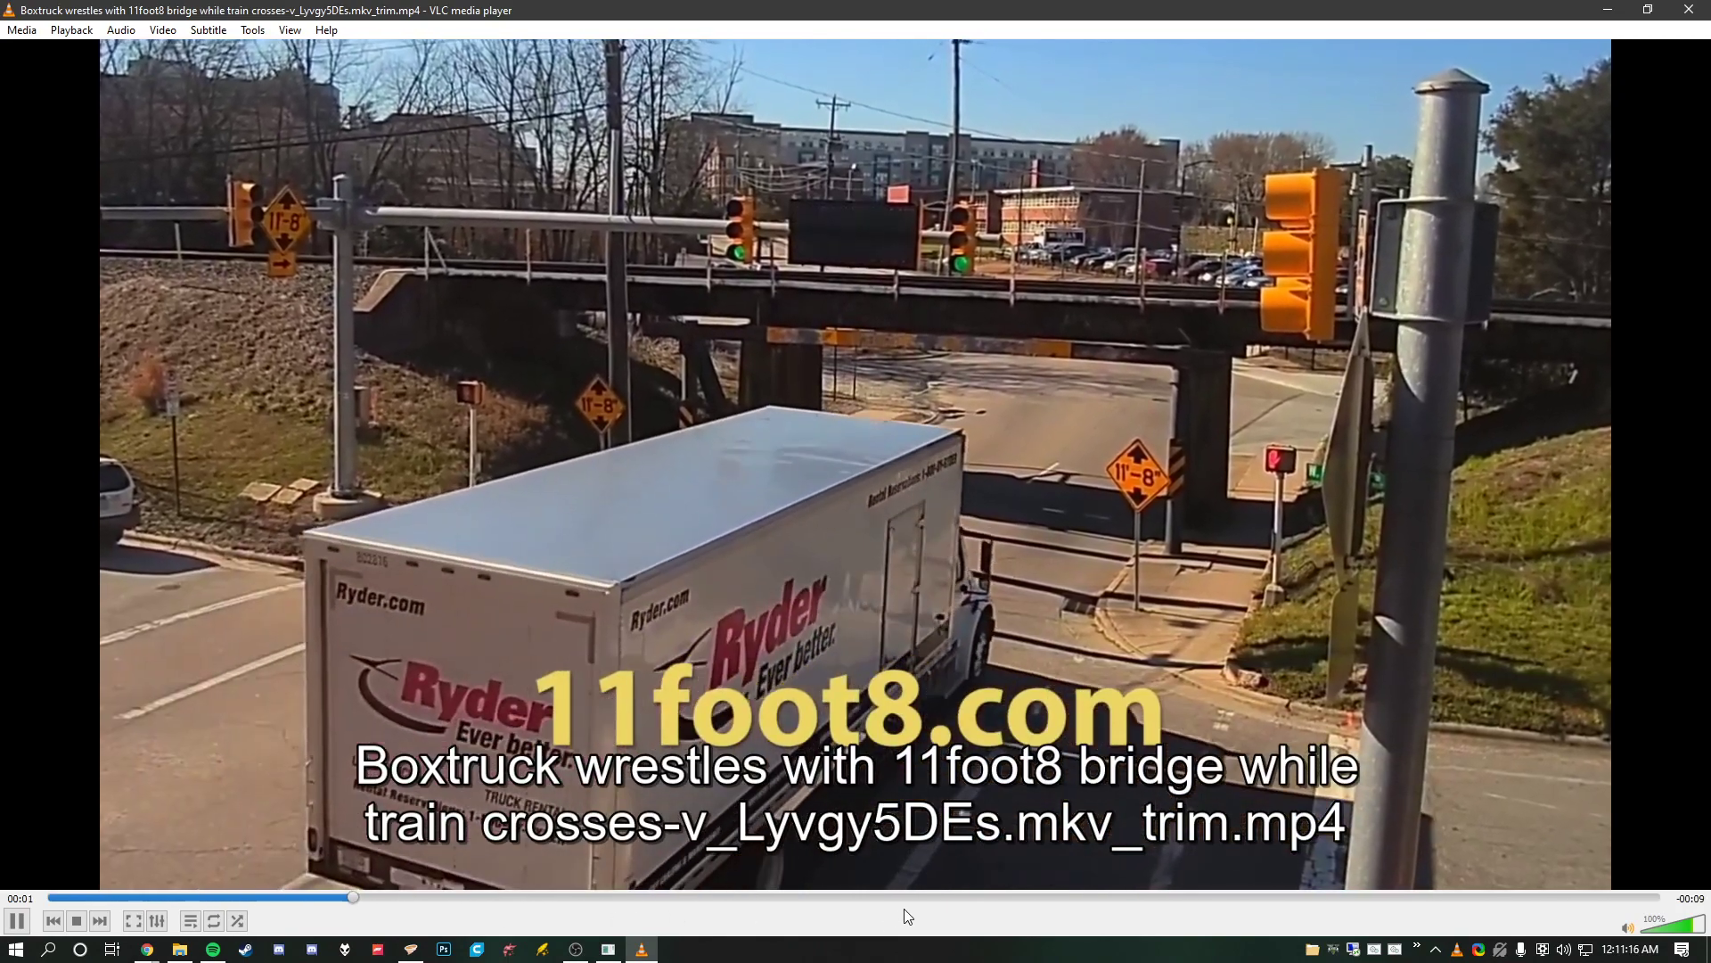
click(953, 897)
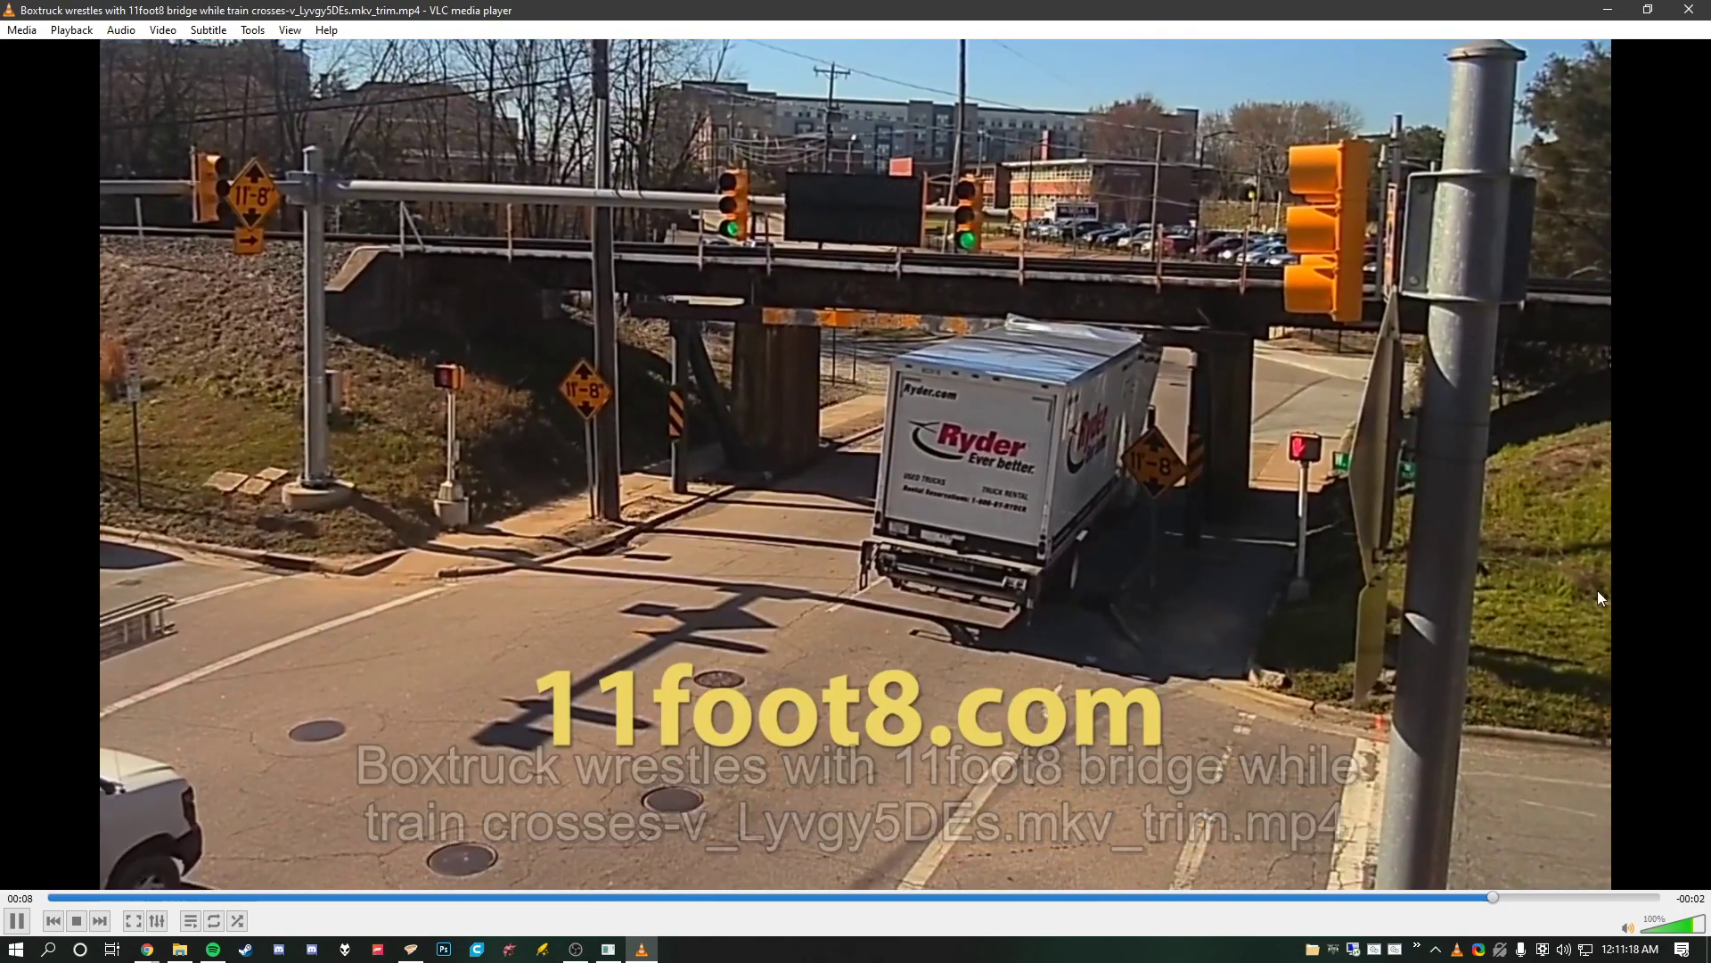
click(1692, 12)
click(1032, 426)
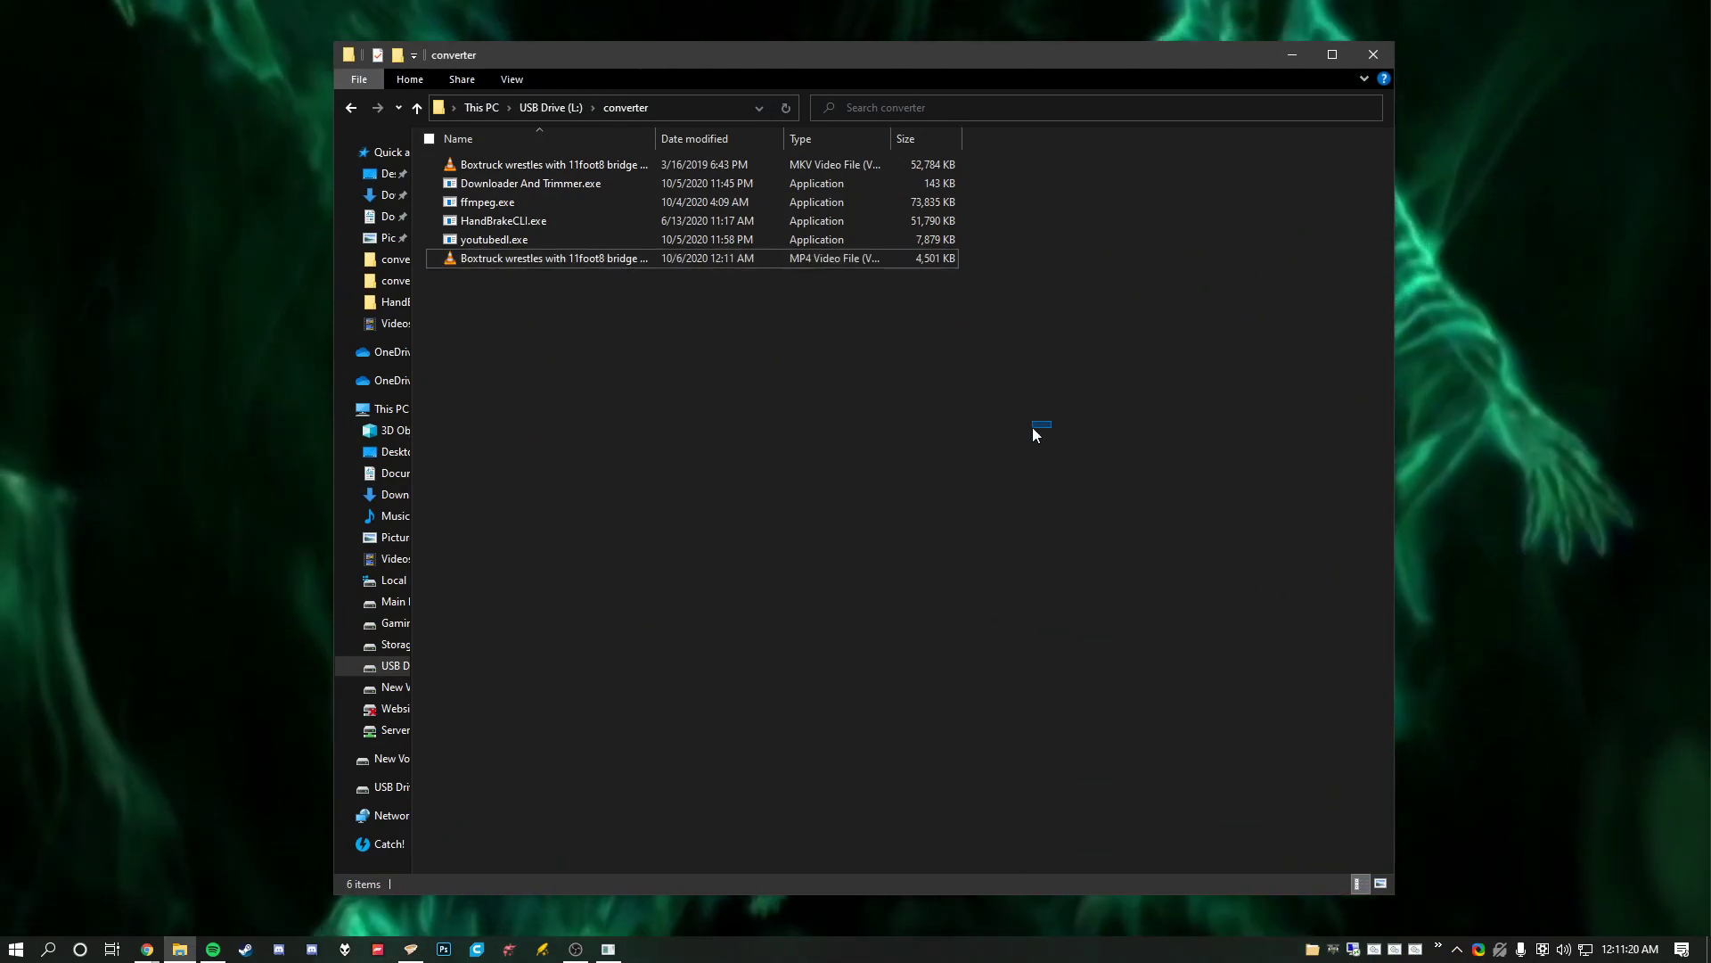
right_click(1542, 950)
Step: Create the Demo video wallpaper project from the trimmed Boxtruck MP4 in L:\converter
click(1591, 809)
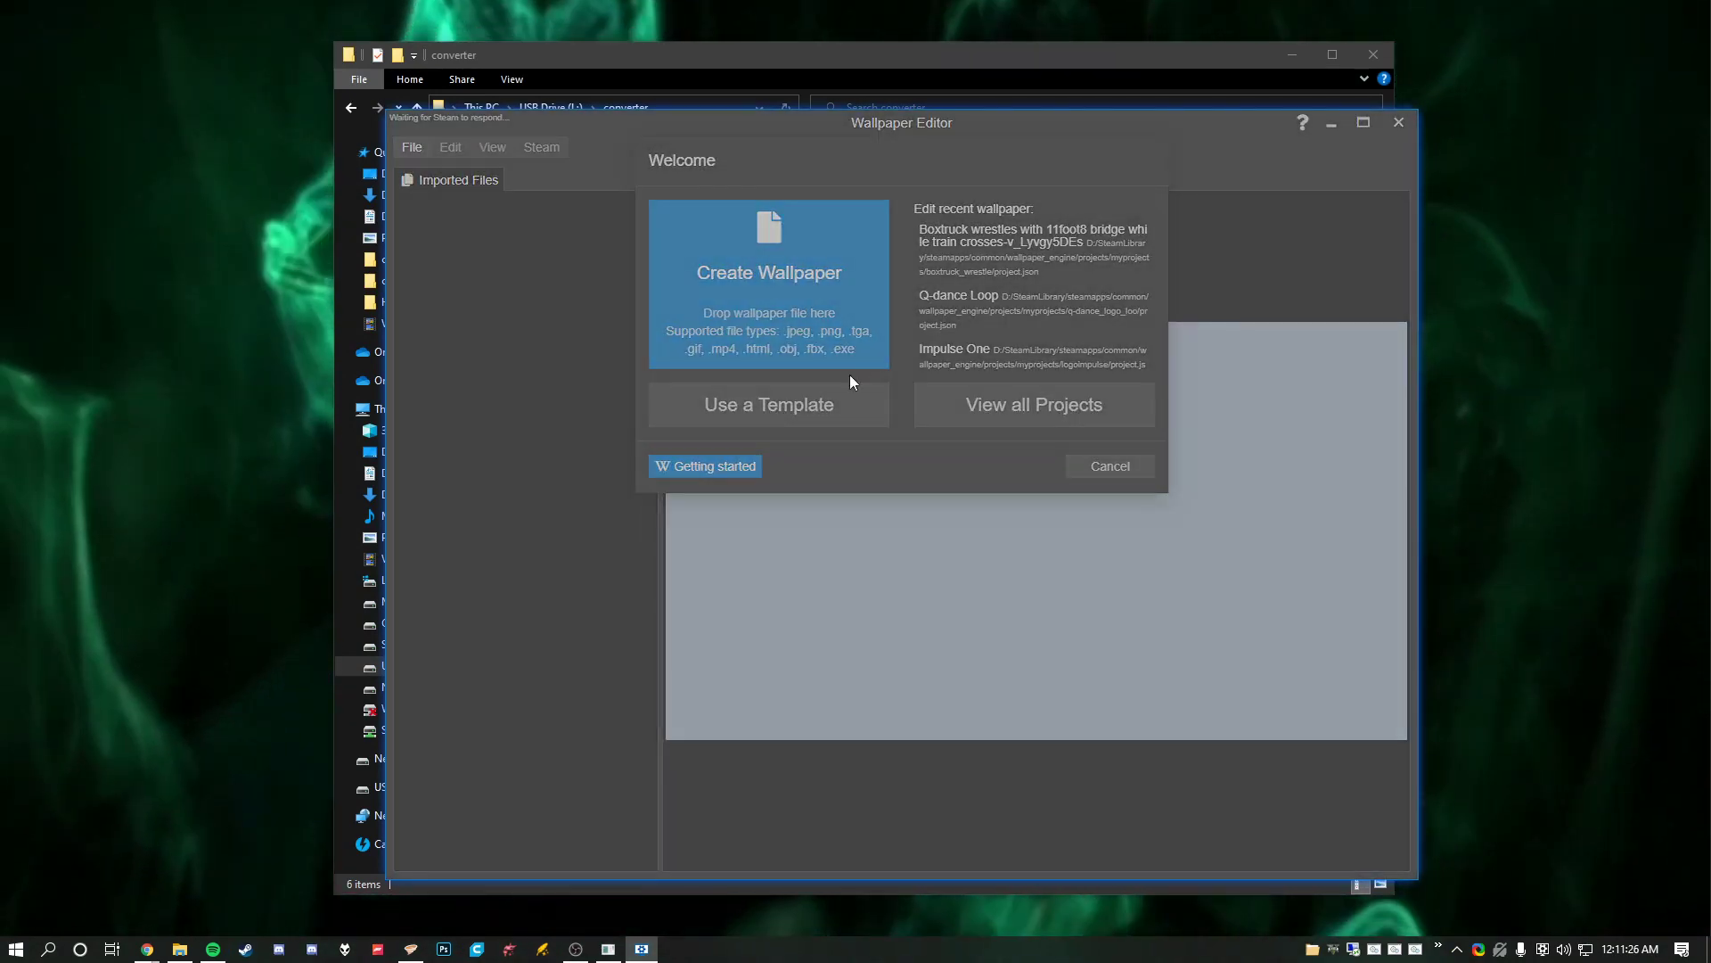
click(815, 335)
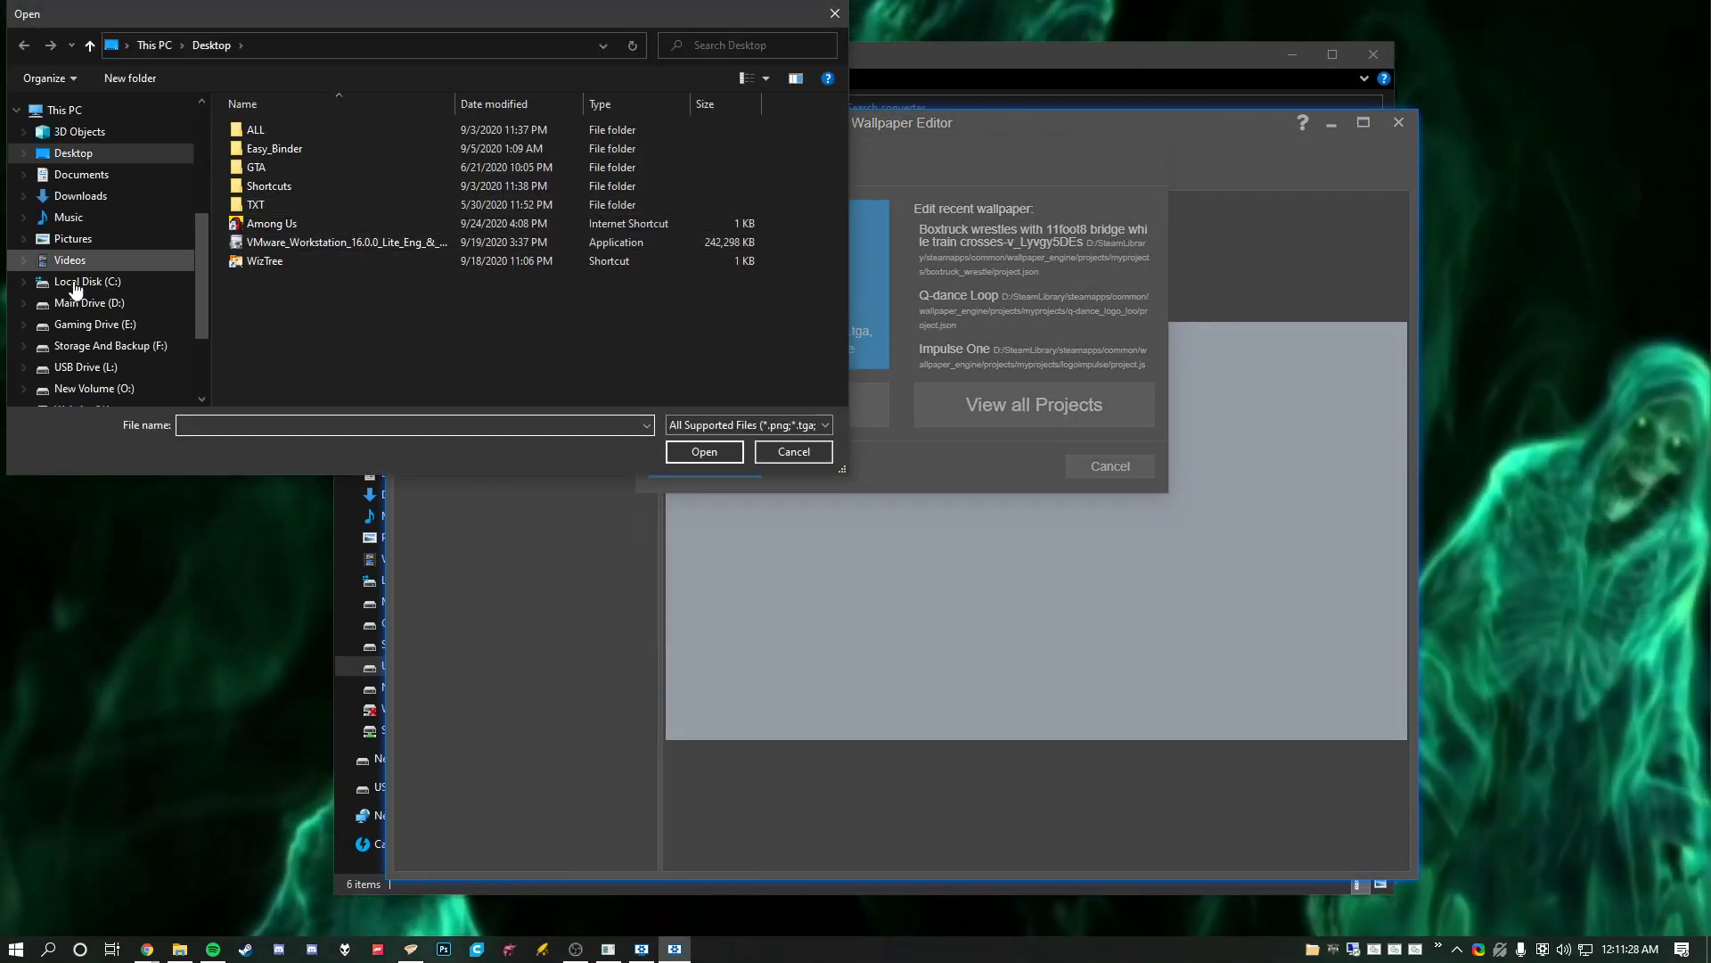
scroll(76, 295, down, 2)
click(85, 275)
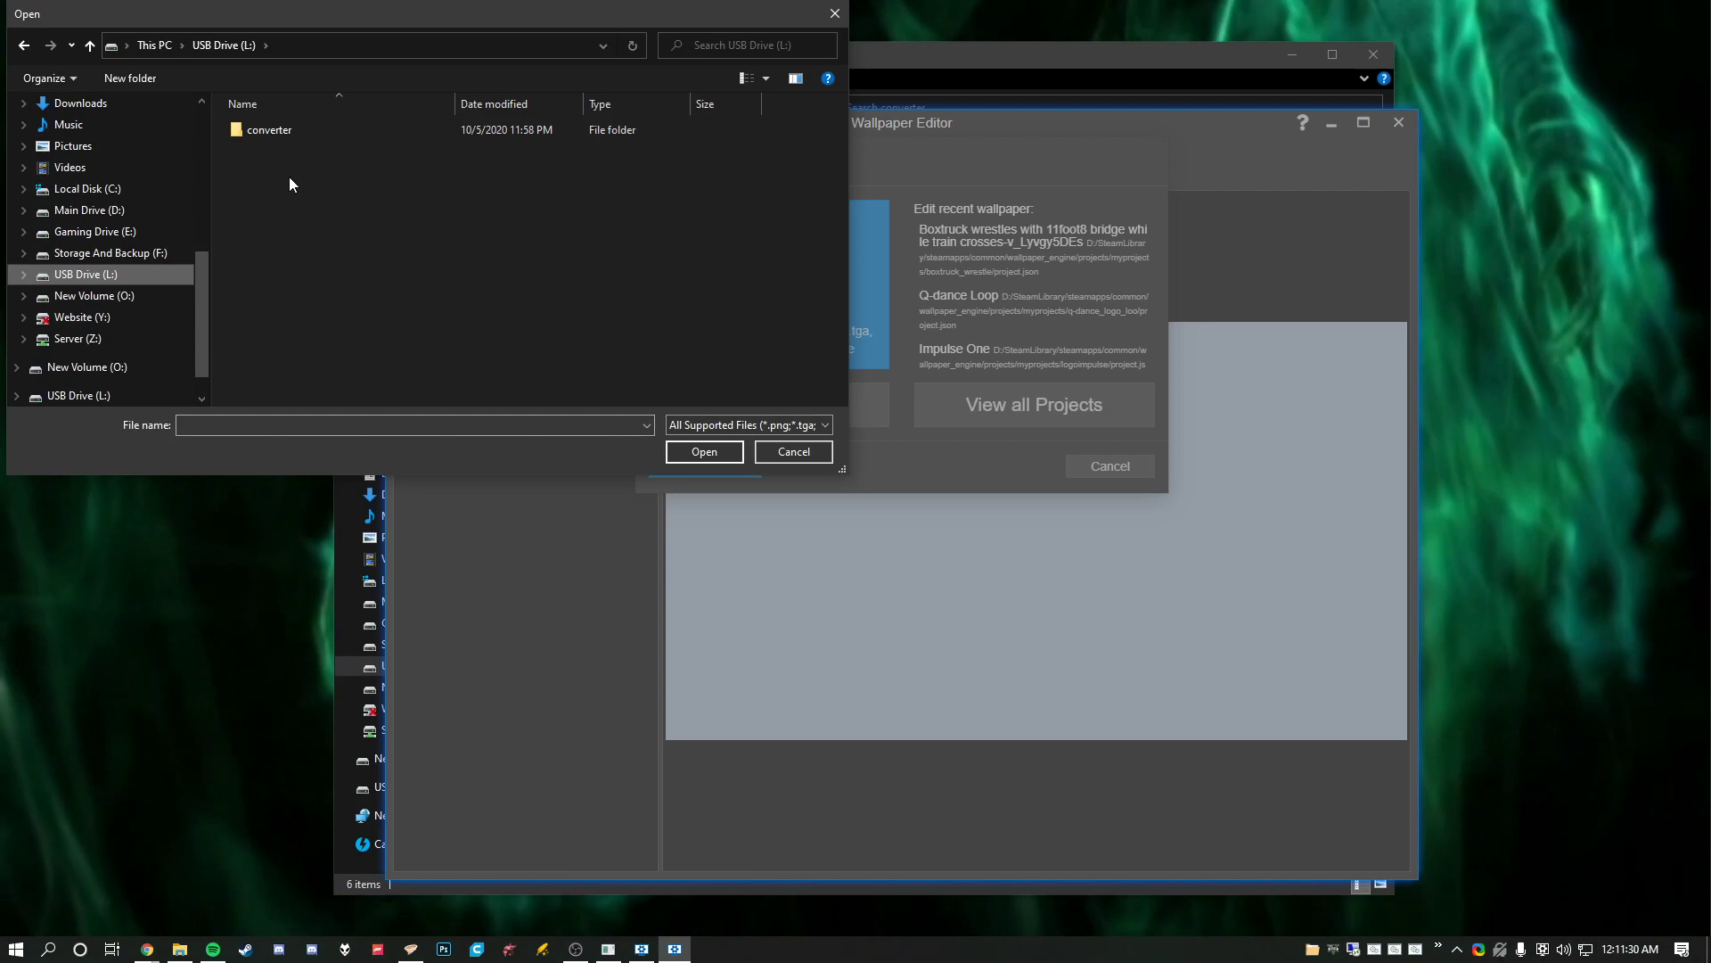
double_click(283, 131)
double_click(303, 131)
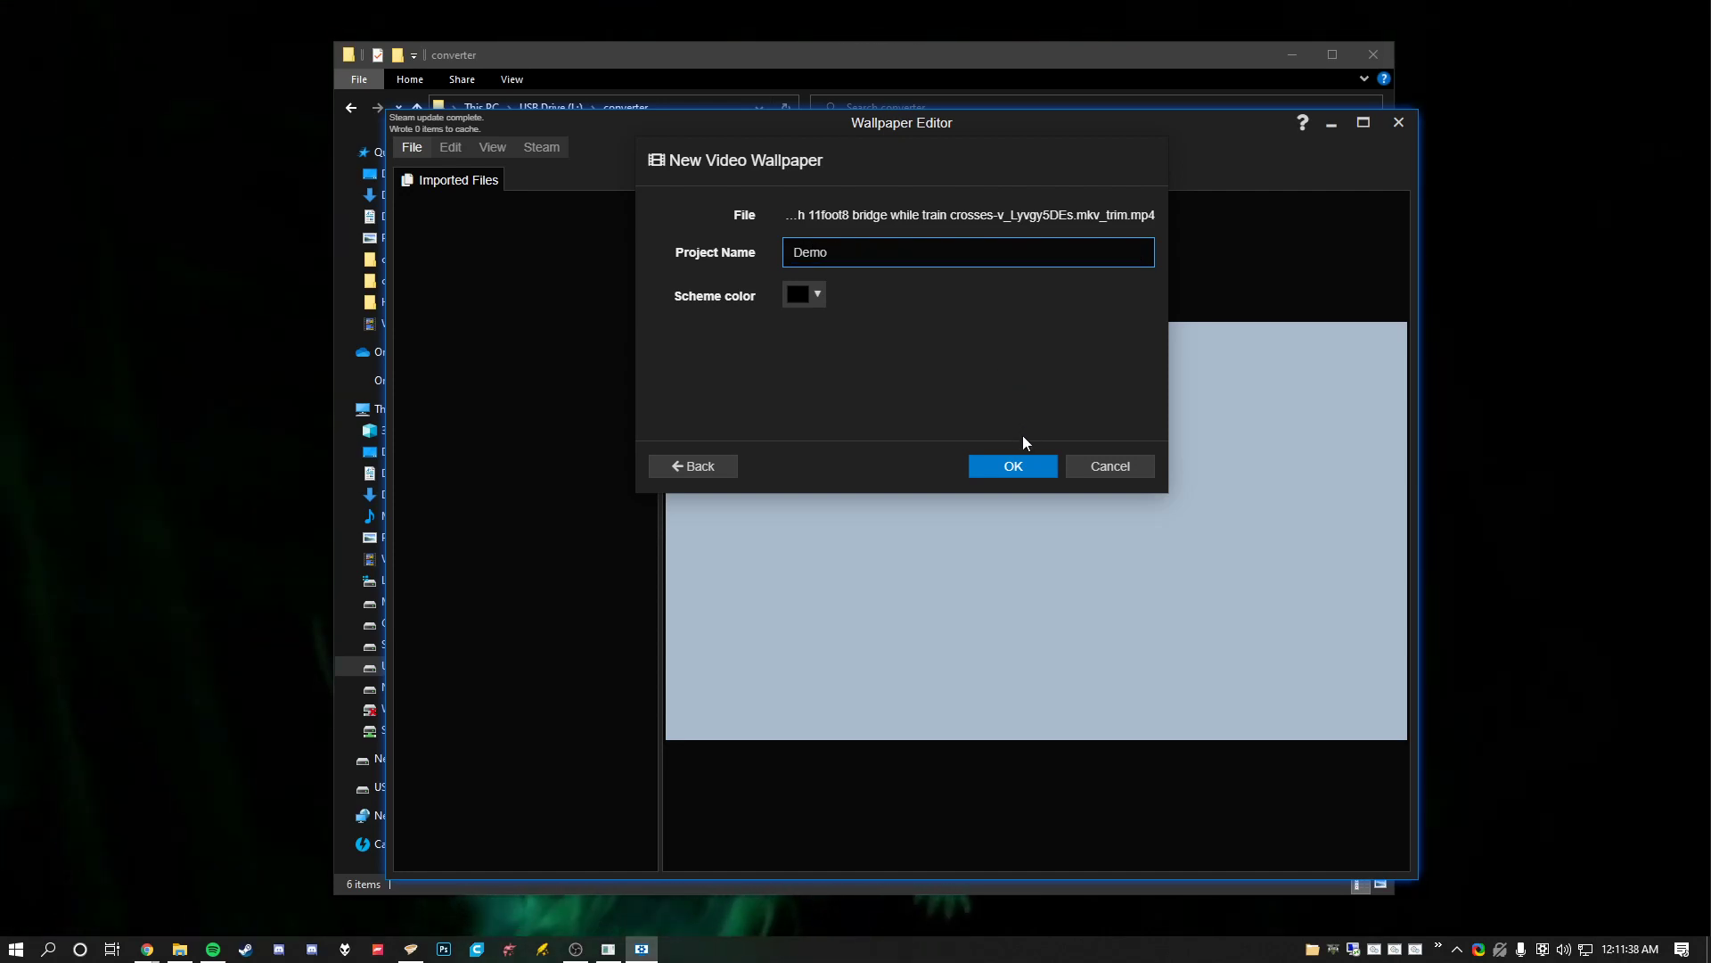
click(1014, 464)
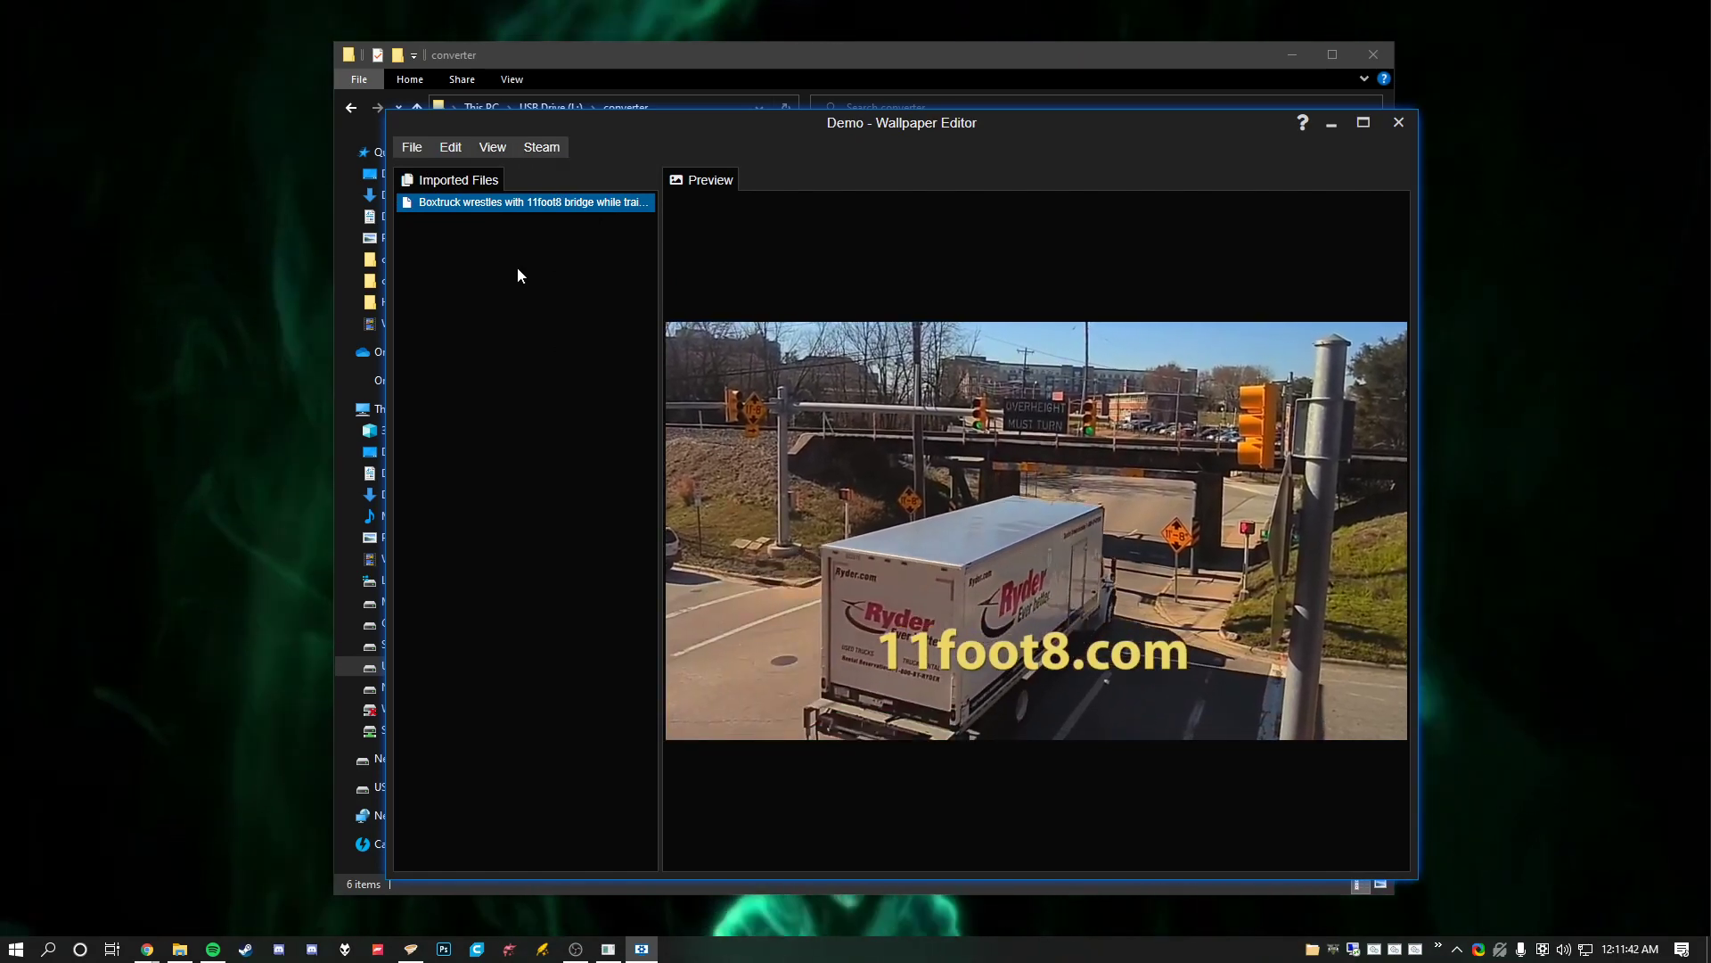
click(542, 148)
Step: Upload Demo with description 'This is a', Private visibility and Everyone rating, then view its Workshop page
click(567, 227)
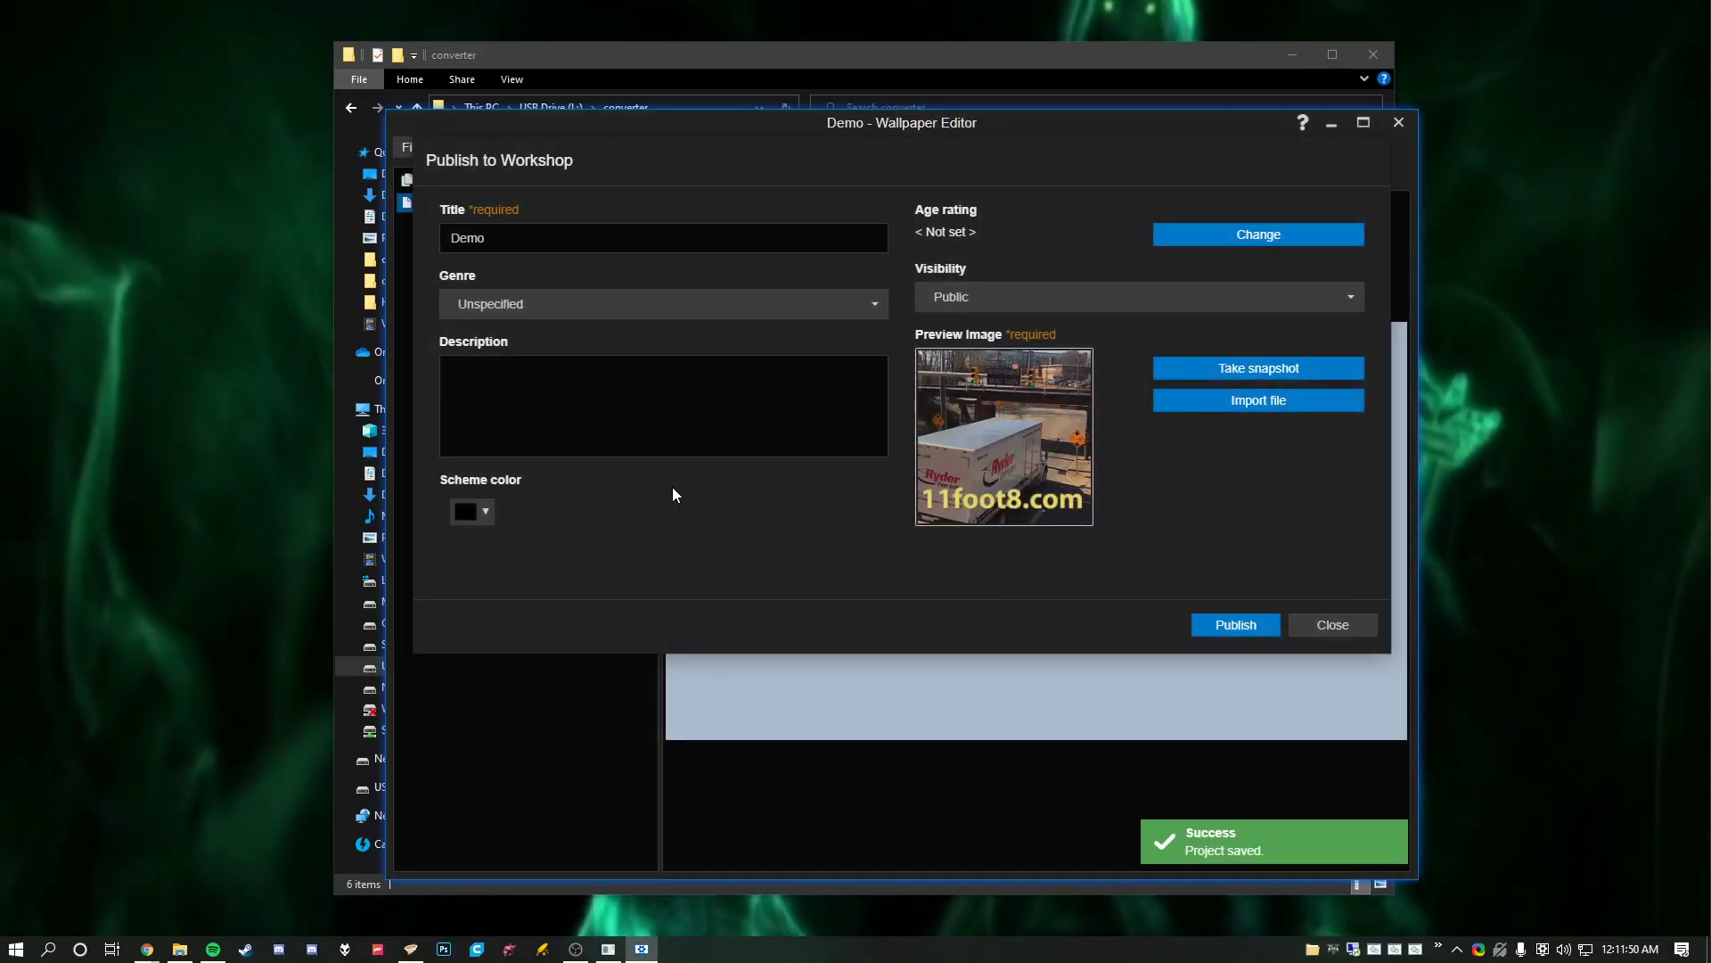
text(Thi)
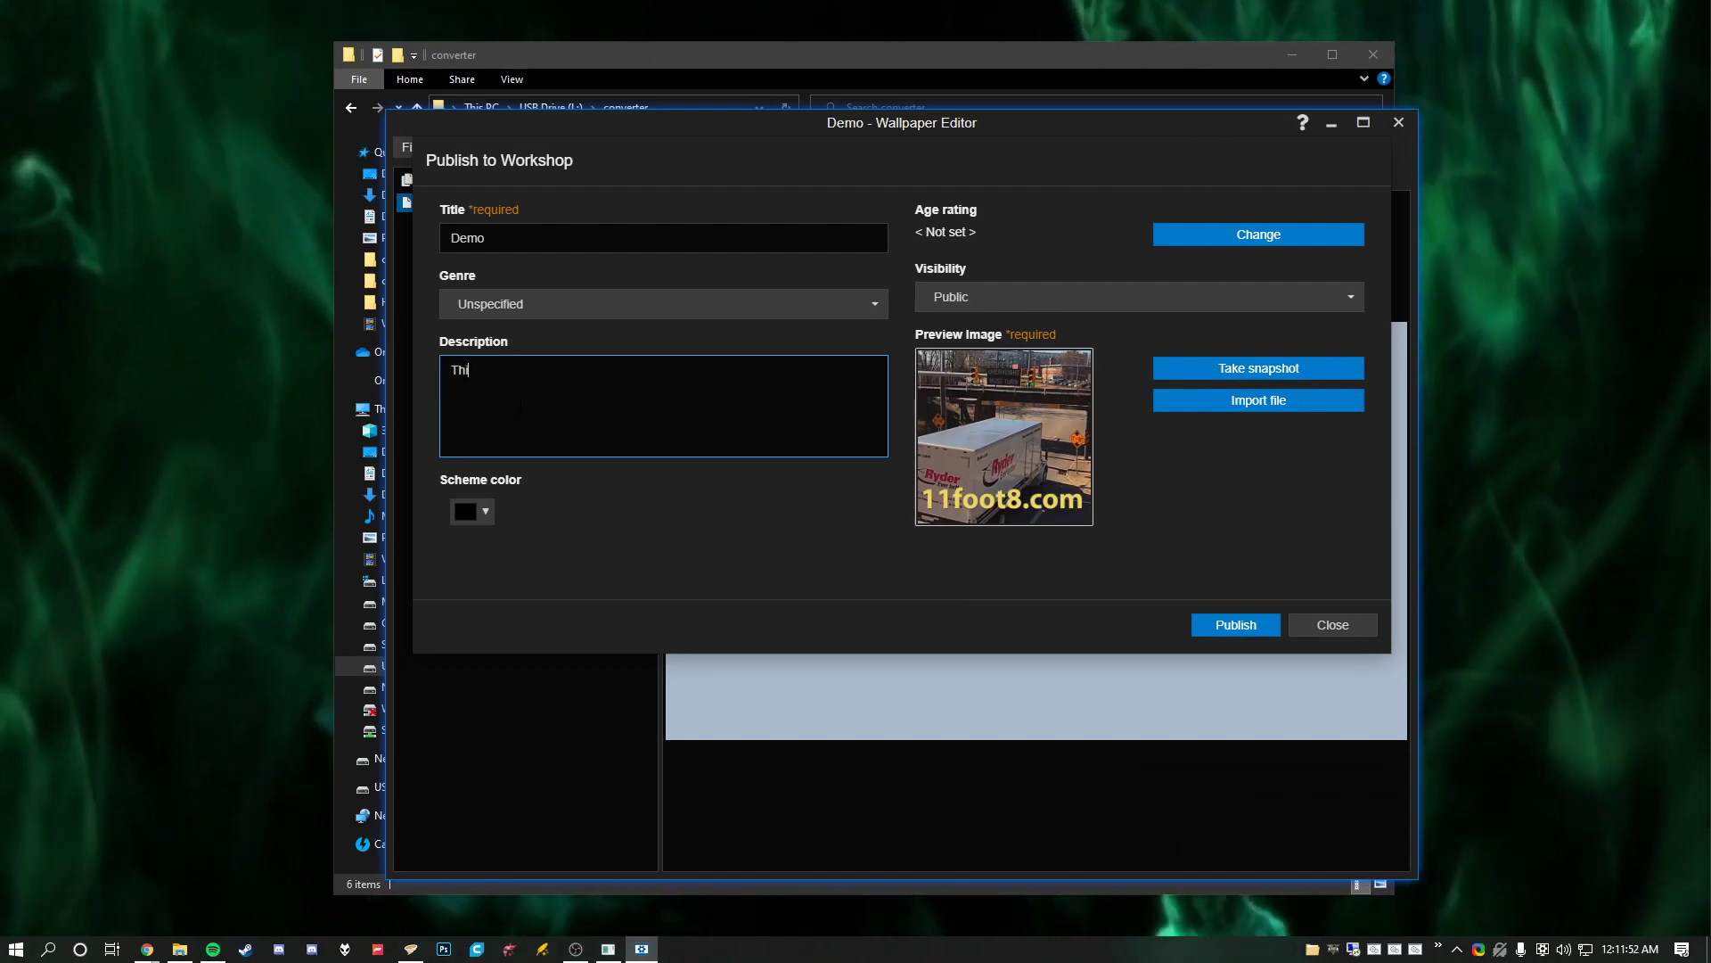
text(s is a demo)
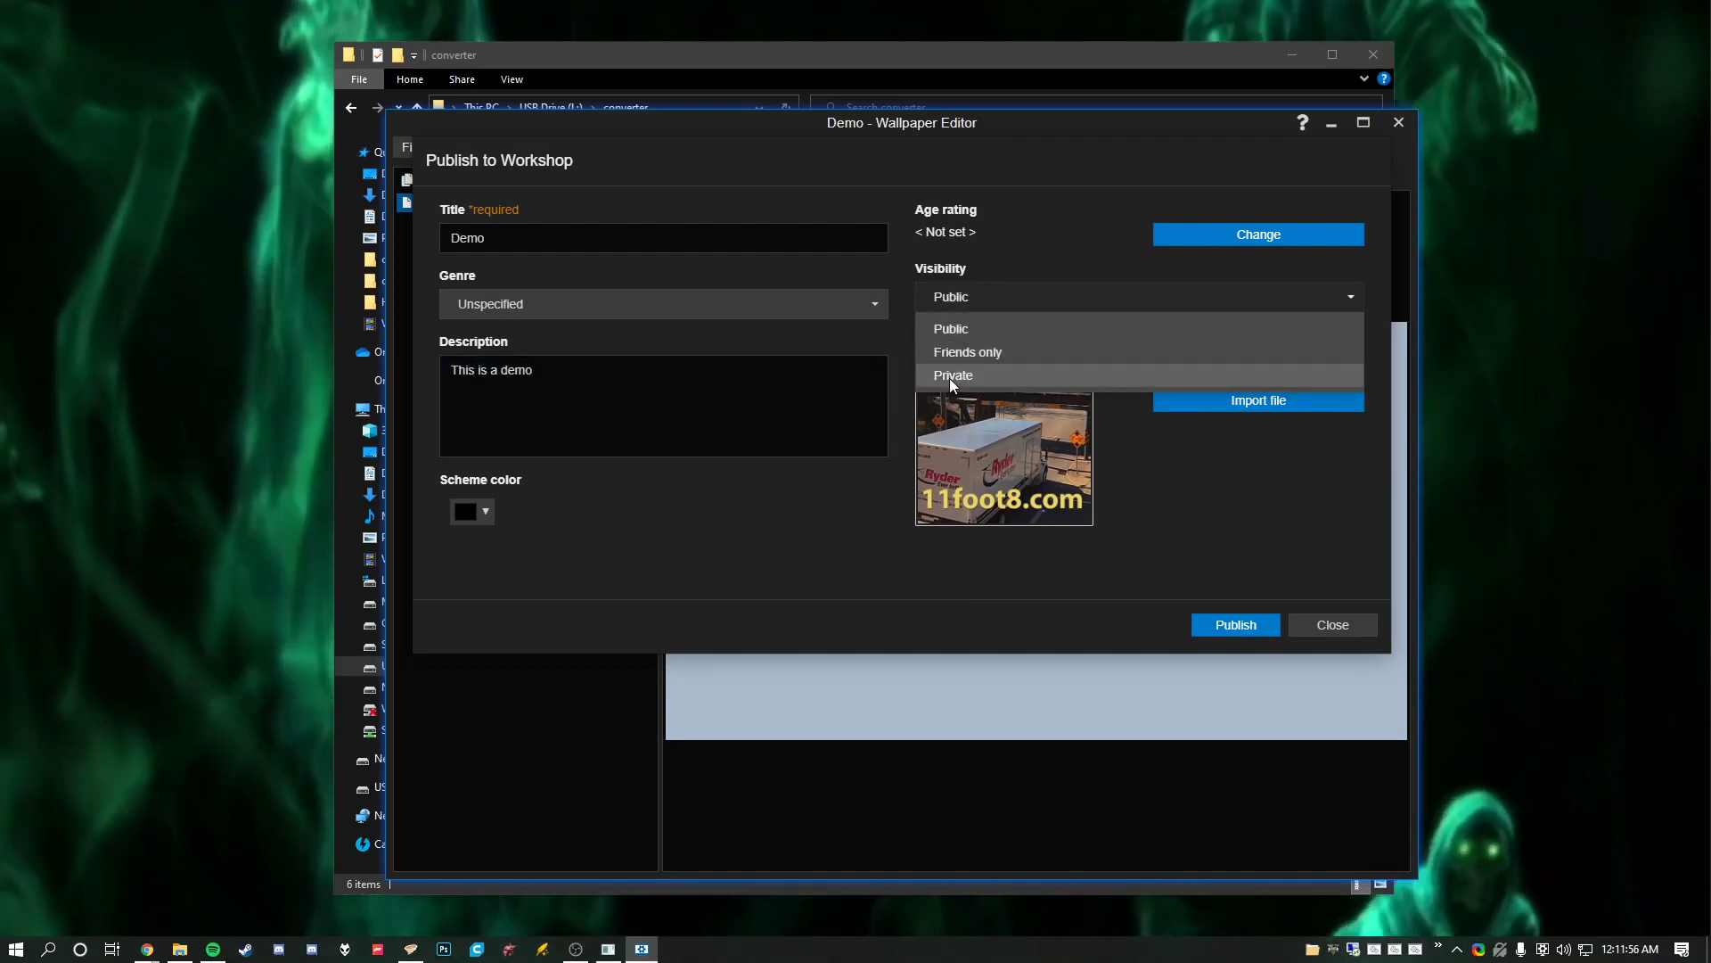
click(949, 378)
click(1219, 629)
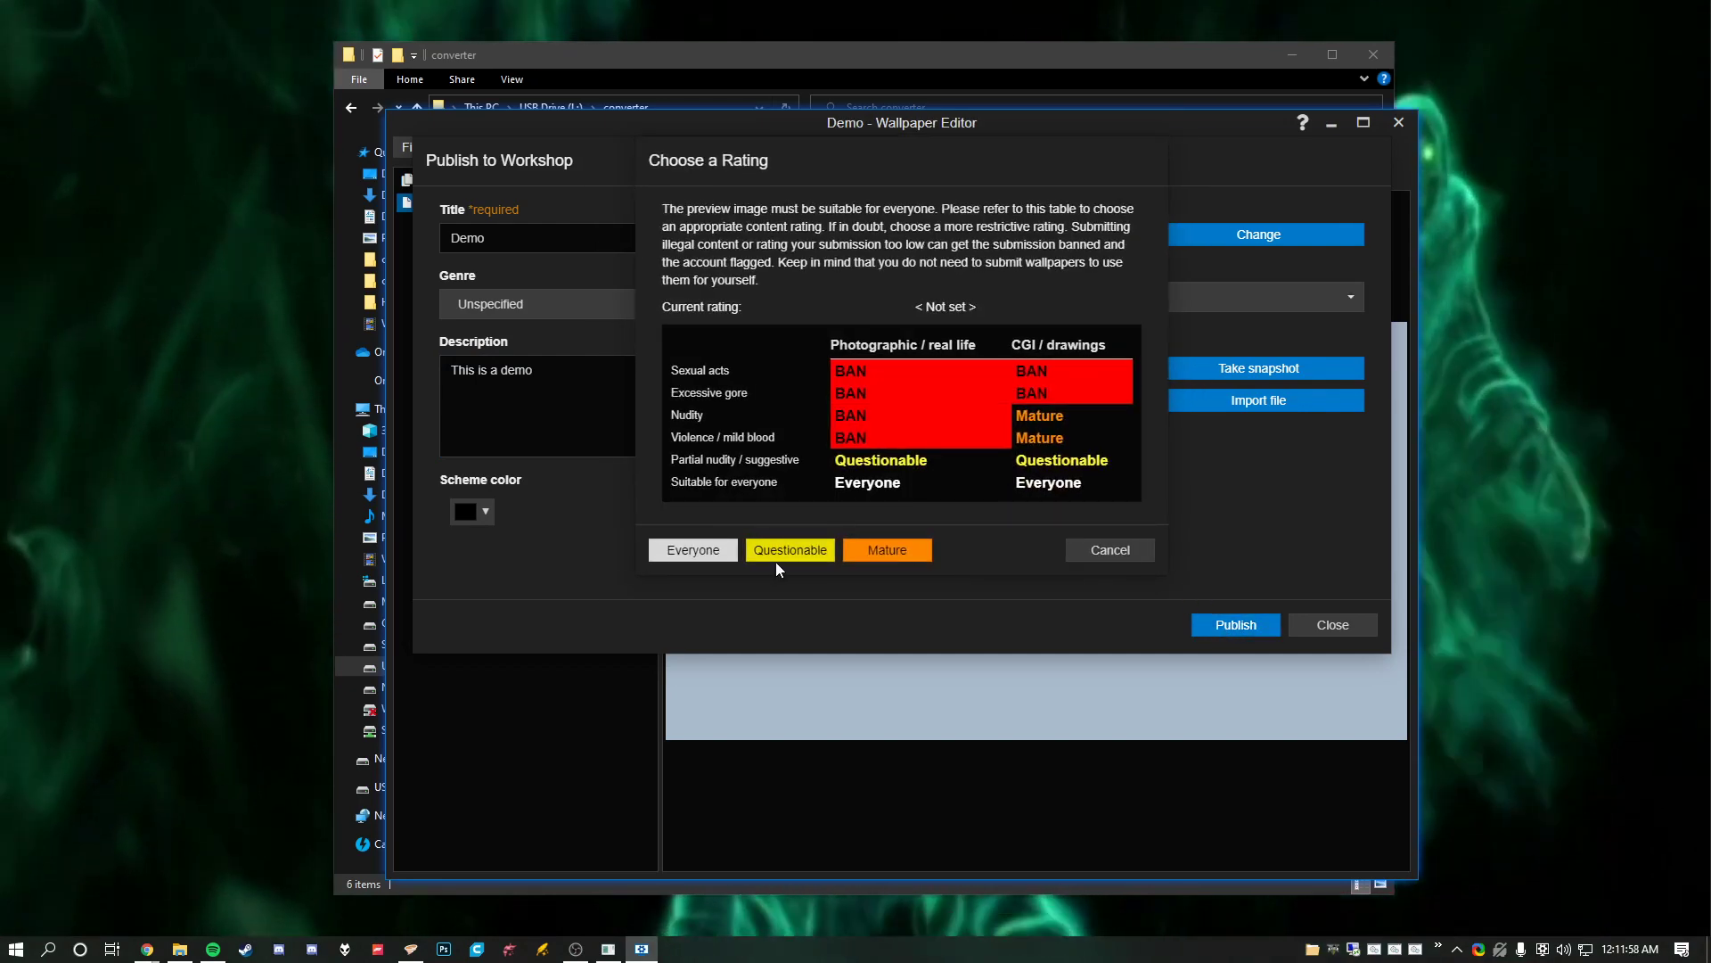
click(692, 549)
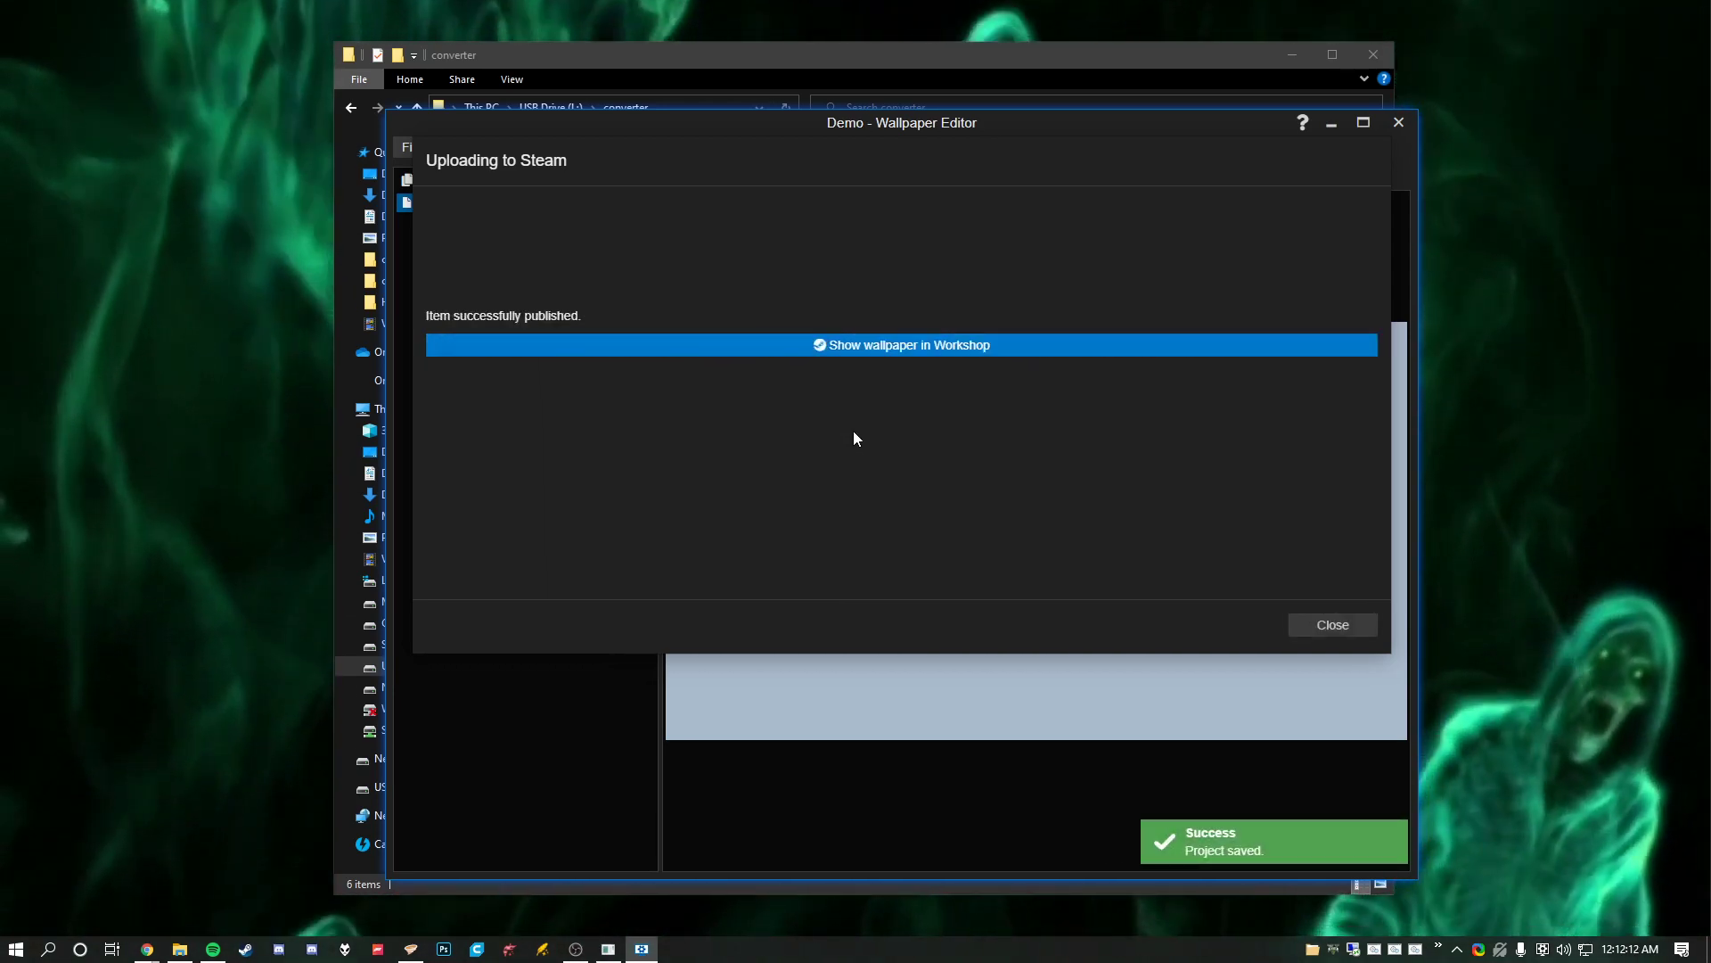
click(847, 345)
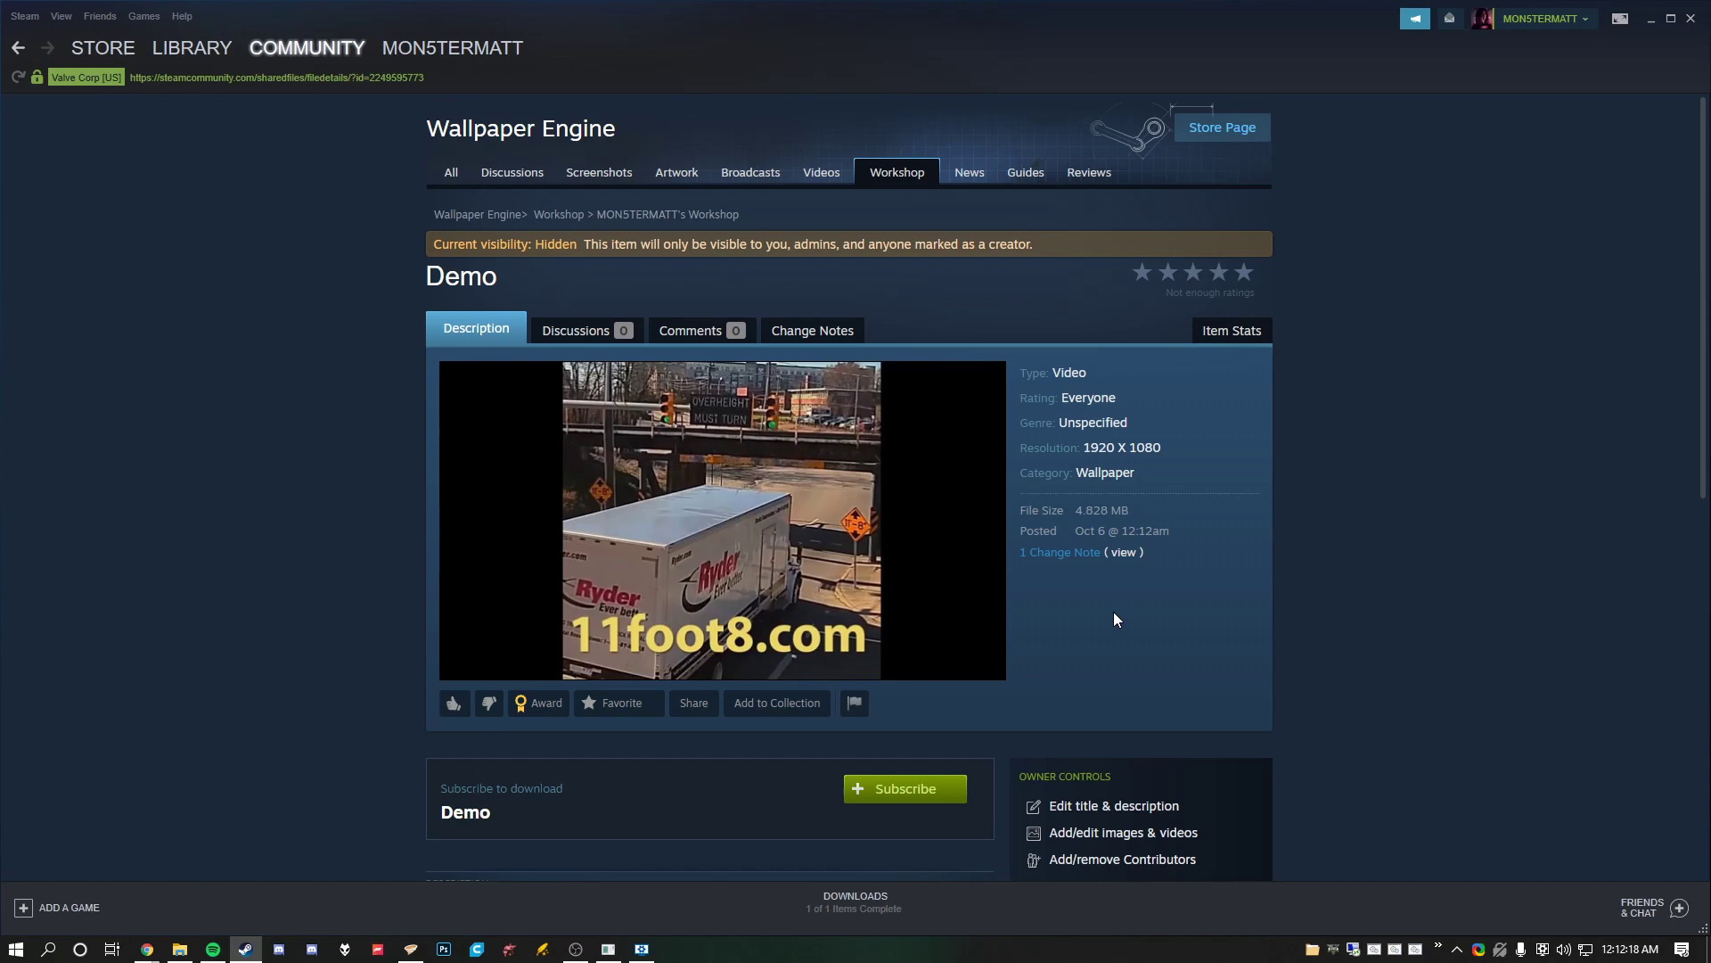
Step: Scroll through the Demo Workshop page, minimize Steam, and close the upload confirmation dialog
scroll(1114, 613, down, 8)
scroll(1085, 604, up, 7)
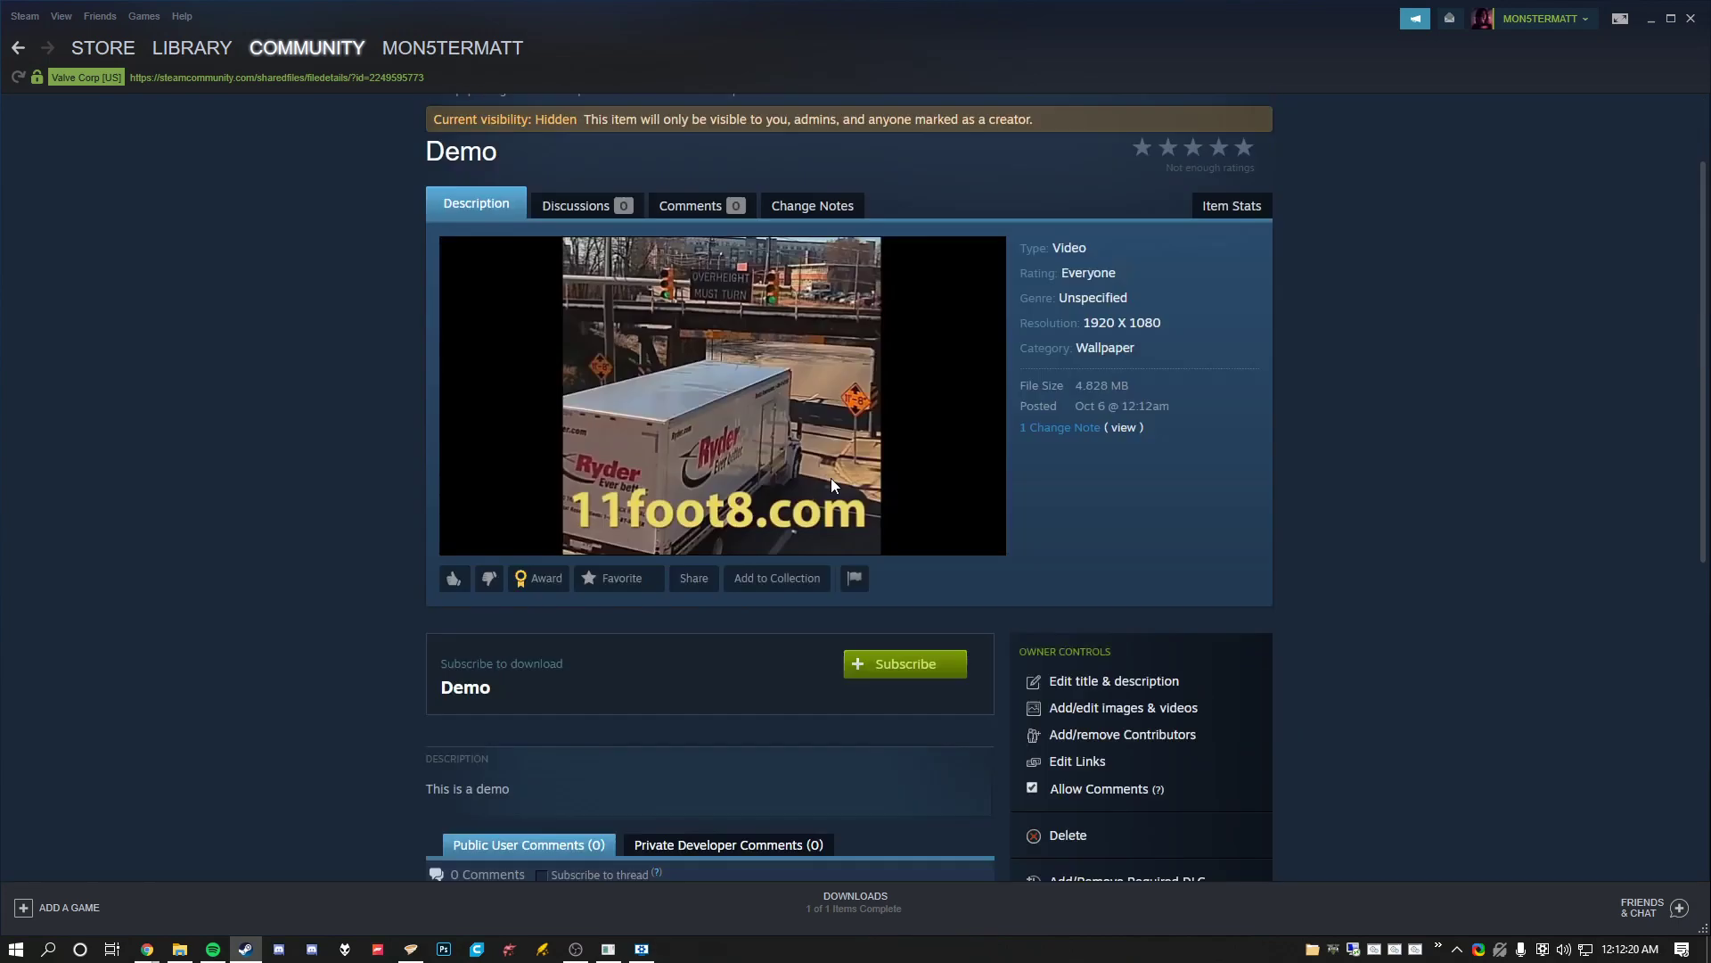
scroll(832, 478, up, 1)
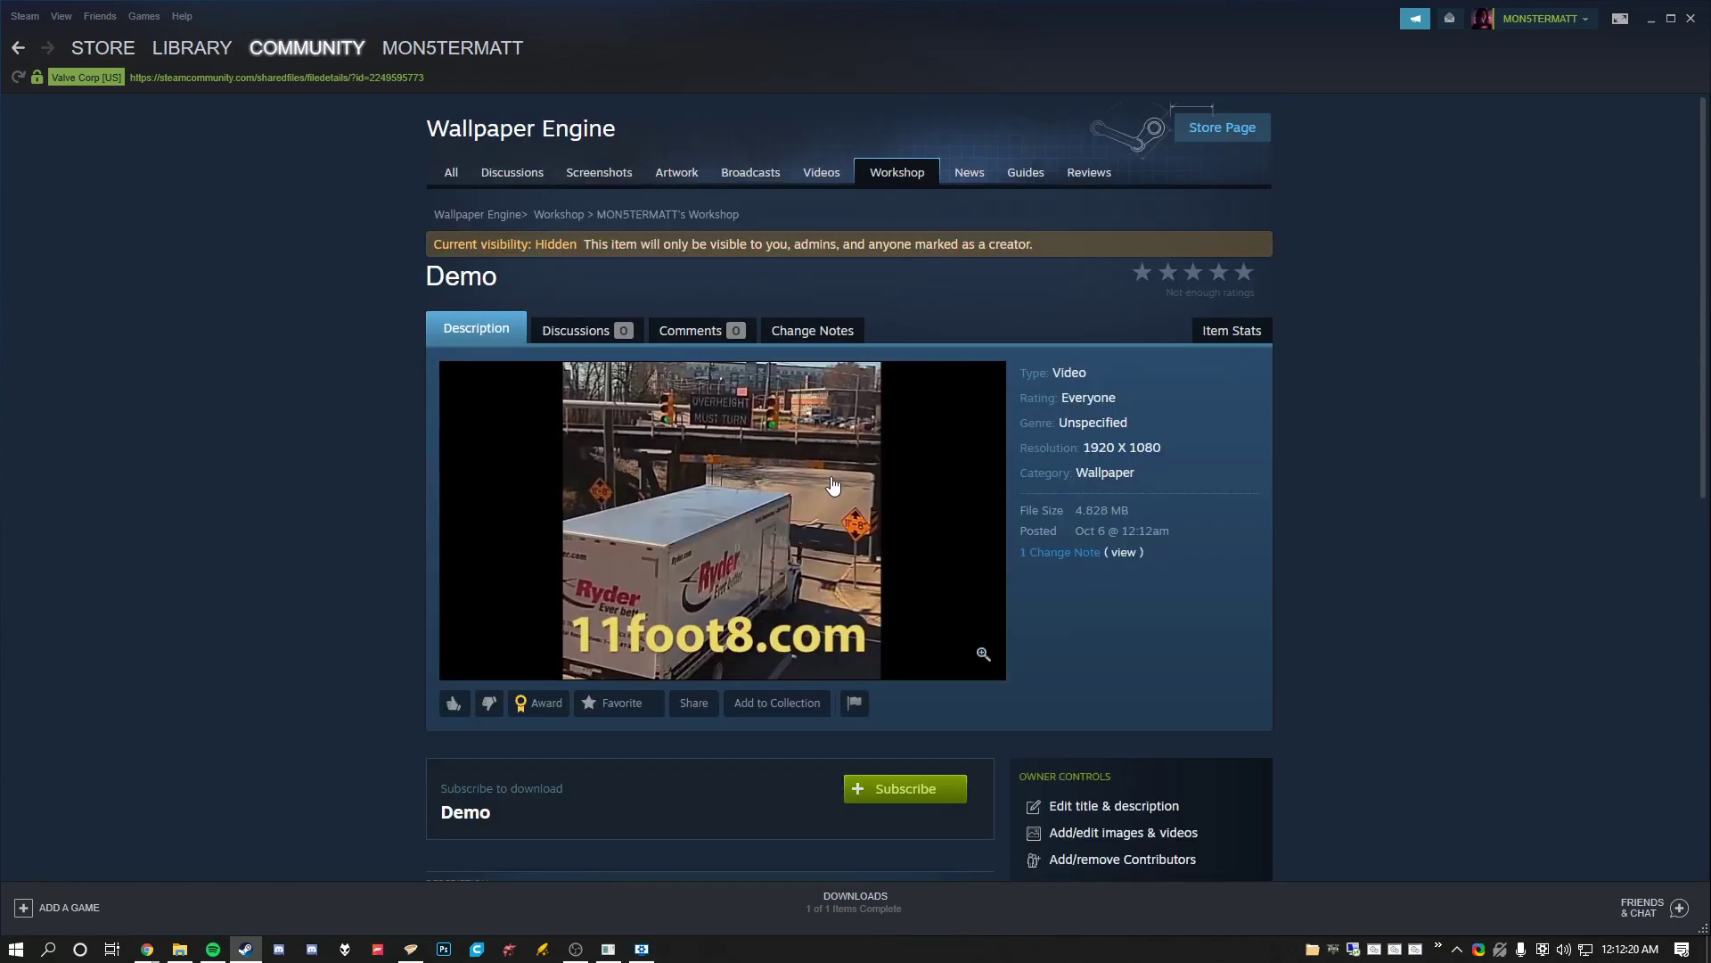
click(1648, 20)
click(1328, 625)
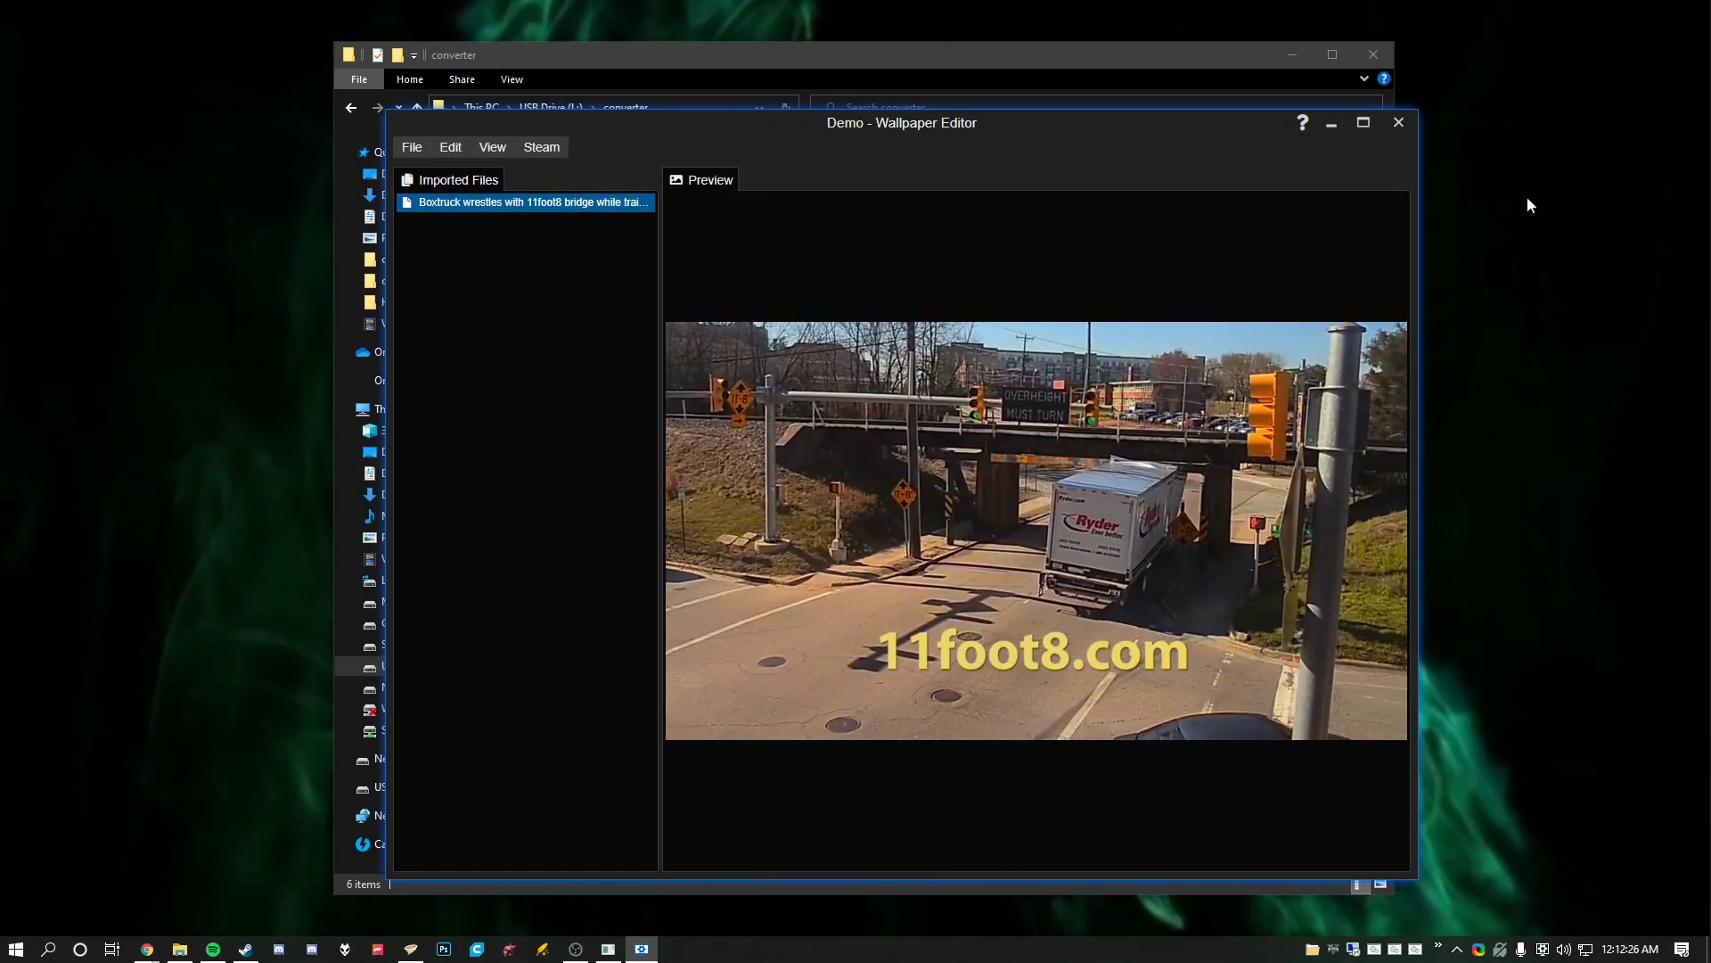
Step: Close the Wallpaper Editor and bring the L:\converter Explorer window forward
click(1397, 124)
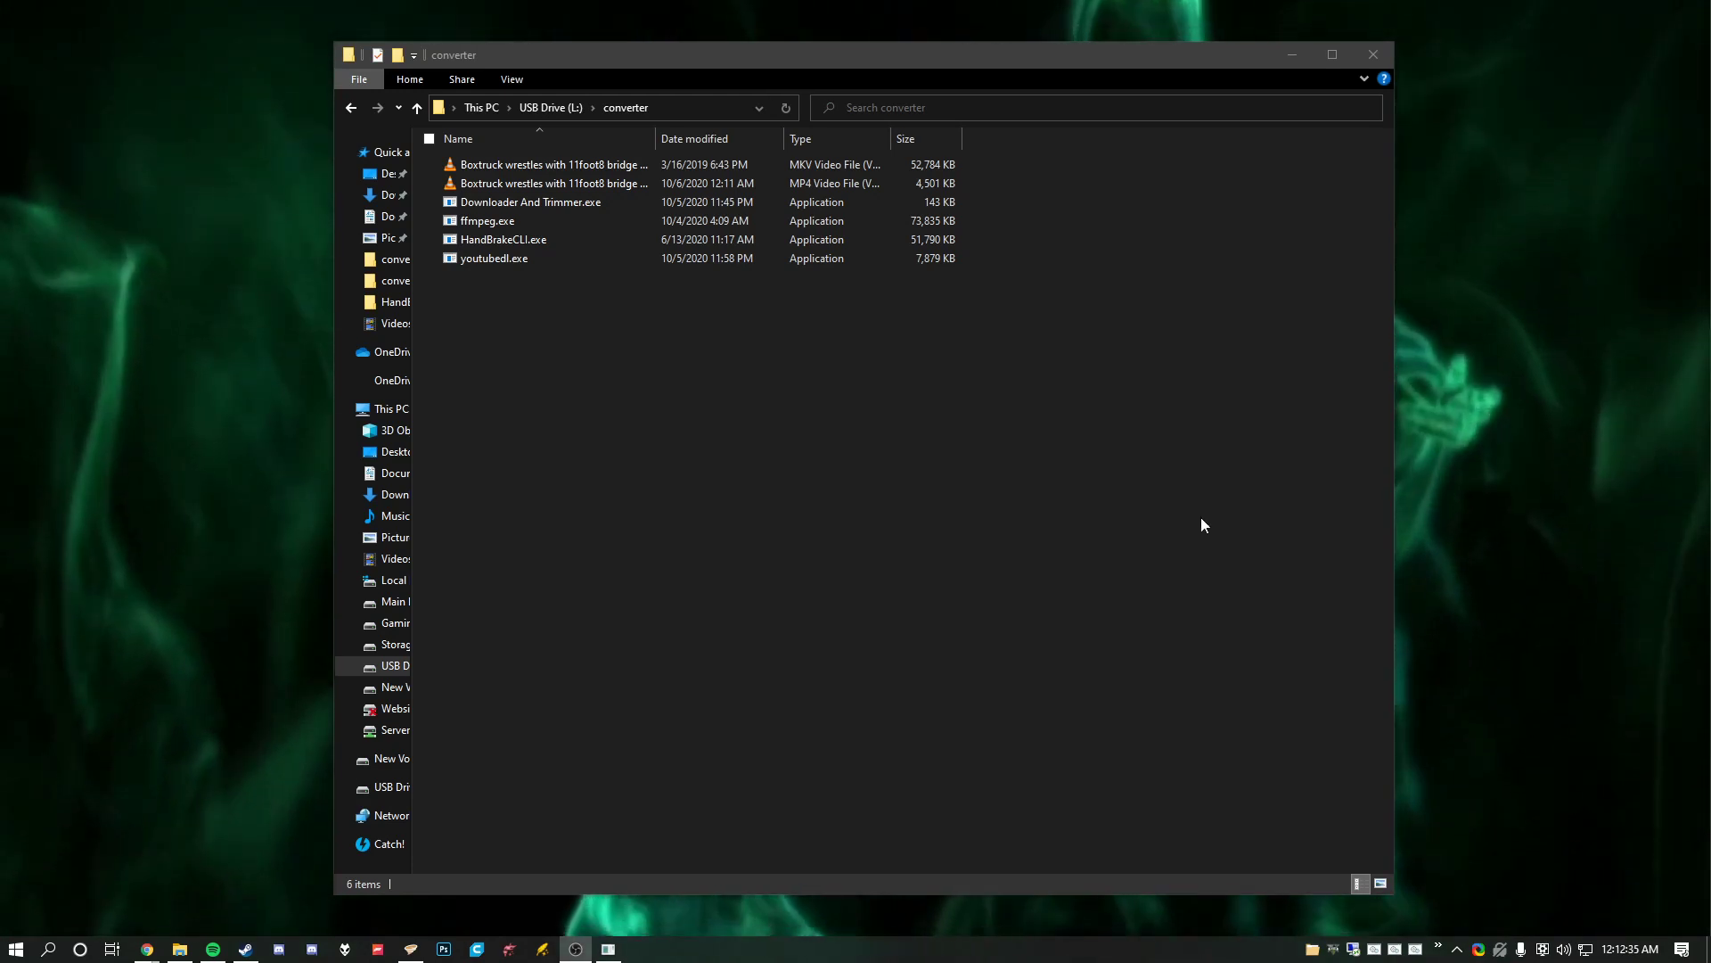
click(606, 327)
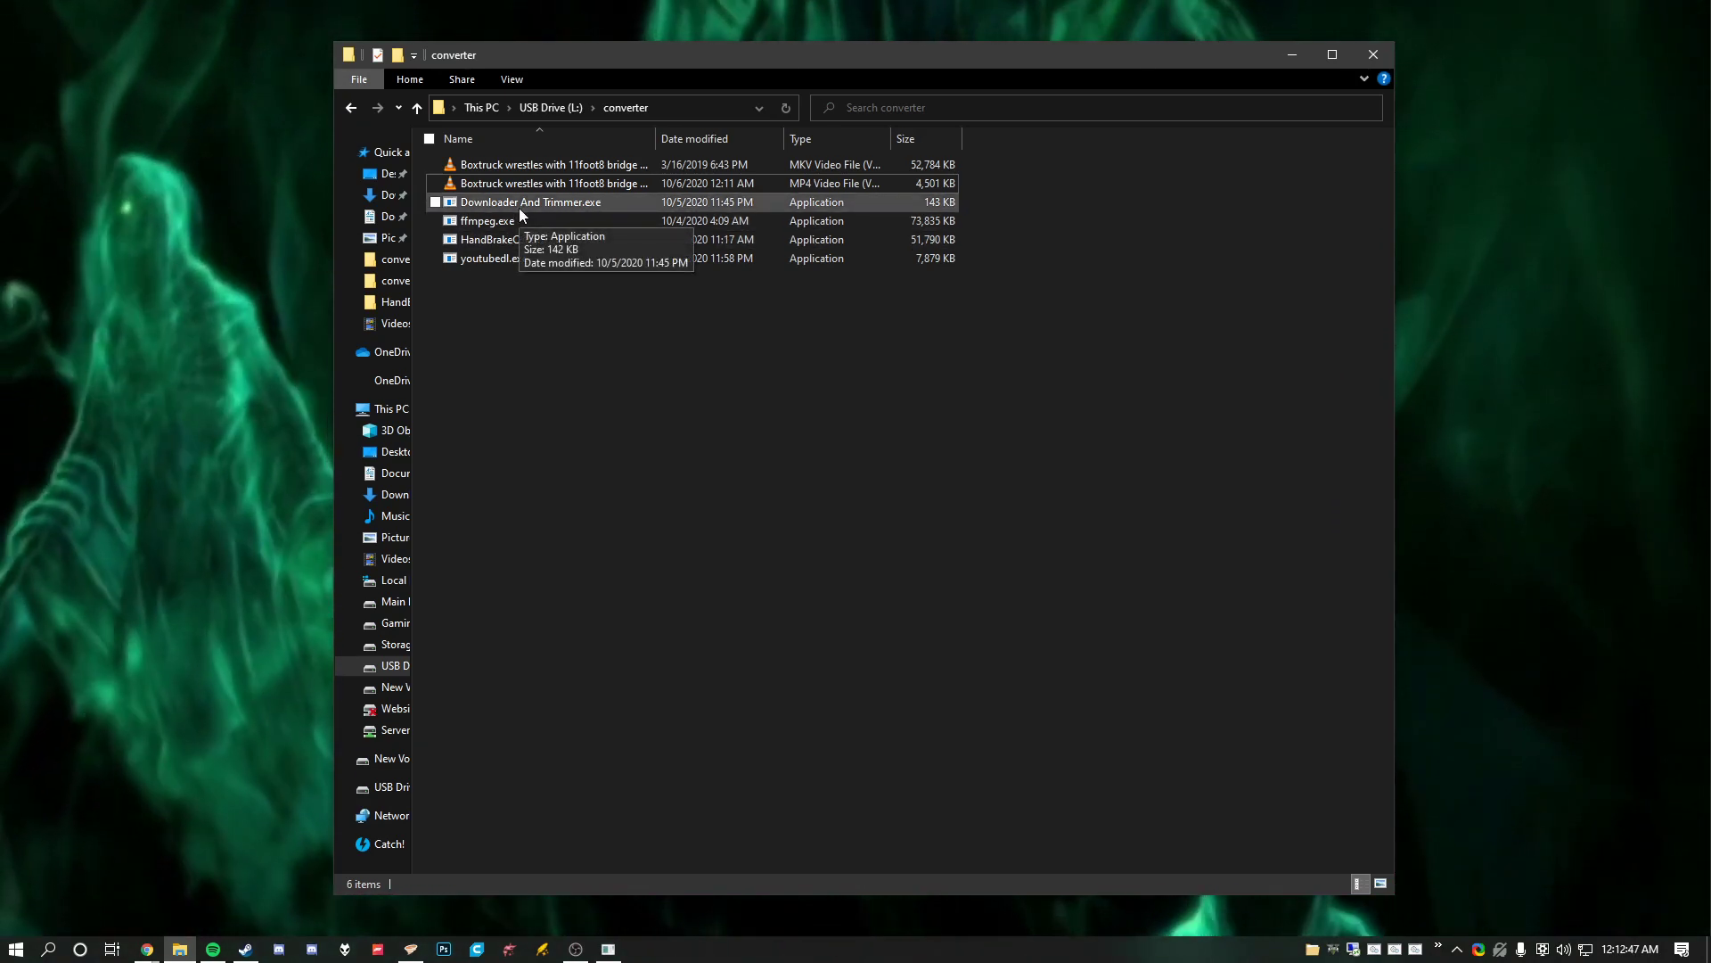
Step: Relaunch Downloader And Trimmer, pass the welcome screen, and choose 3 to see update options
click(520, 209)
double_click(519, 207)
drag(470, 121, 762, 220)
key(Return)
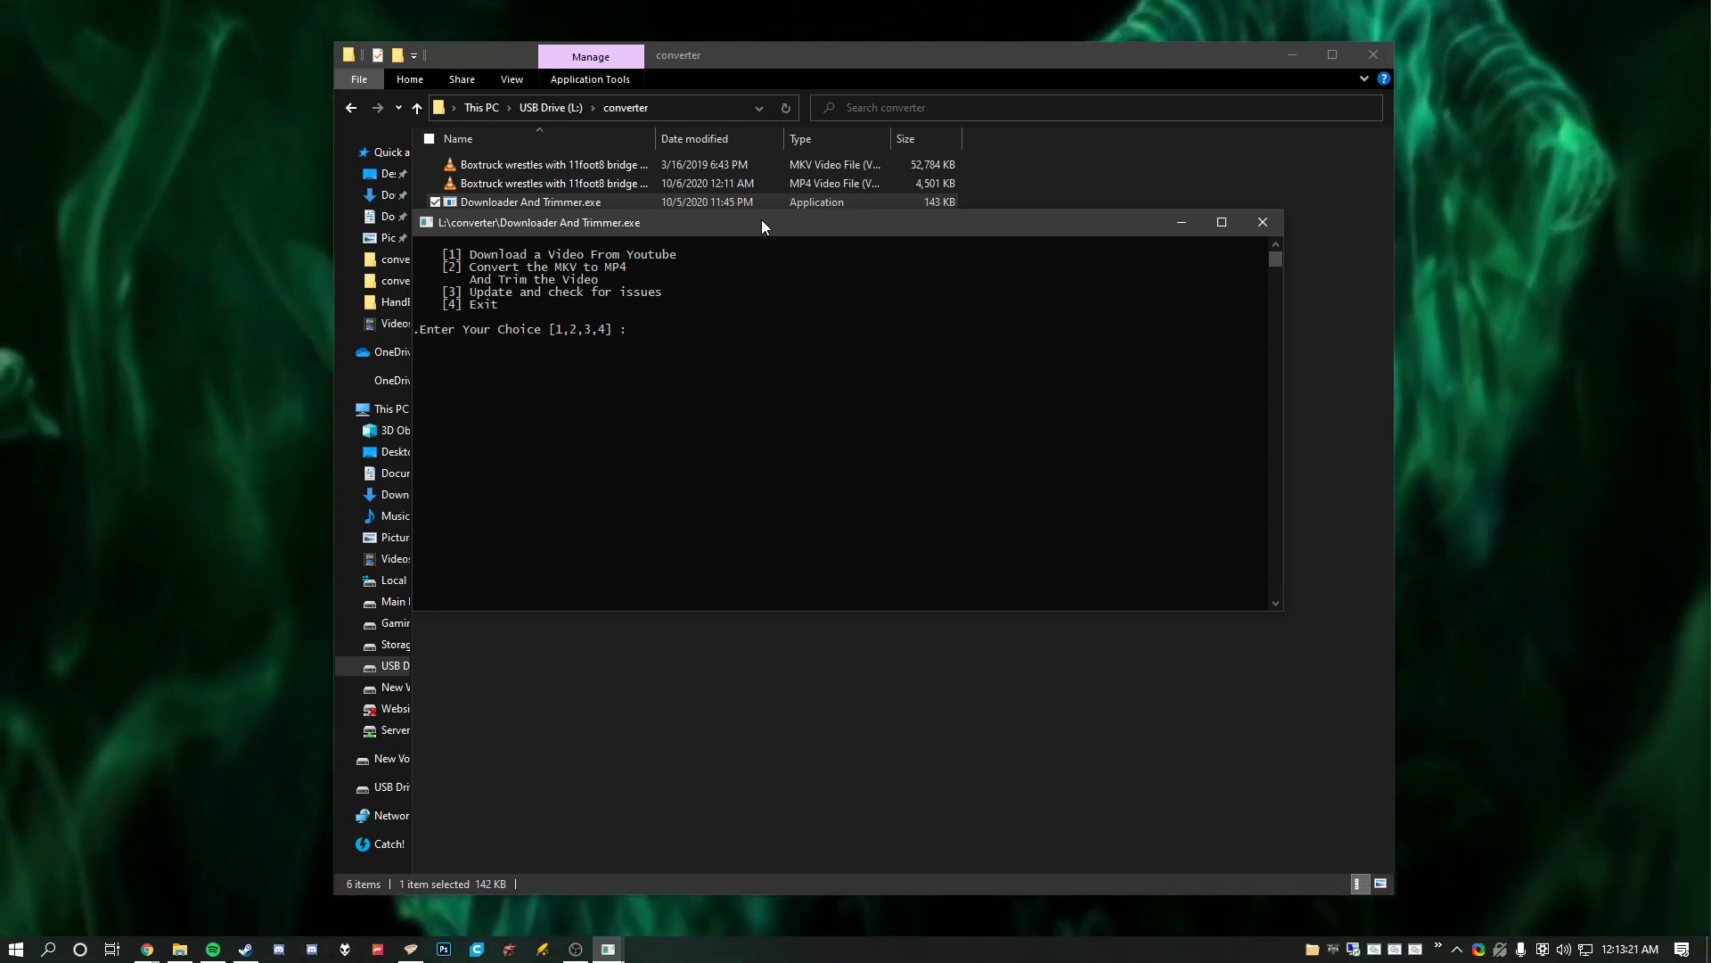
drag(772, 232, 809, 351)
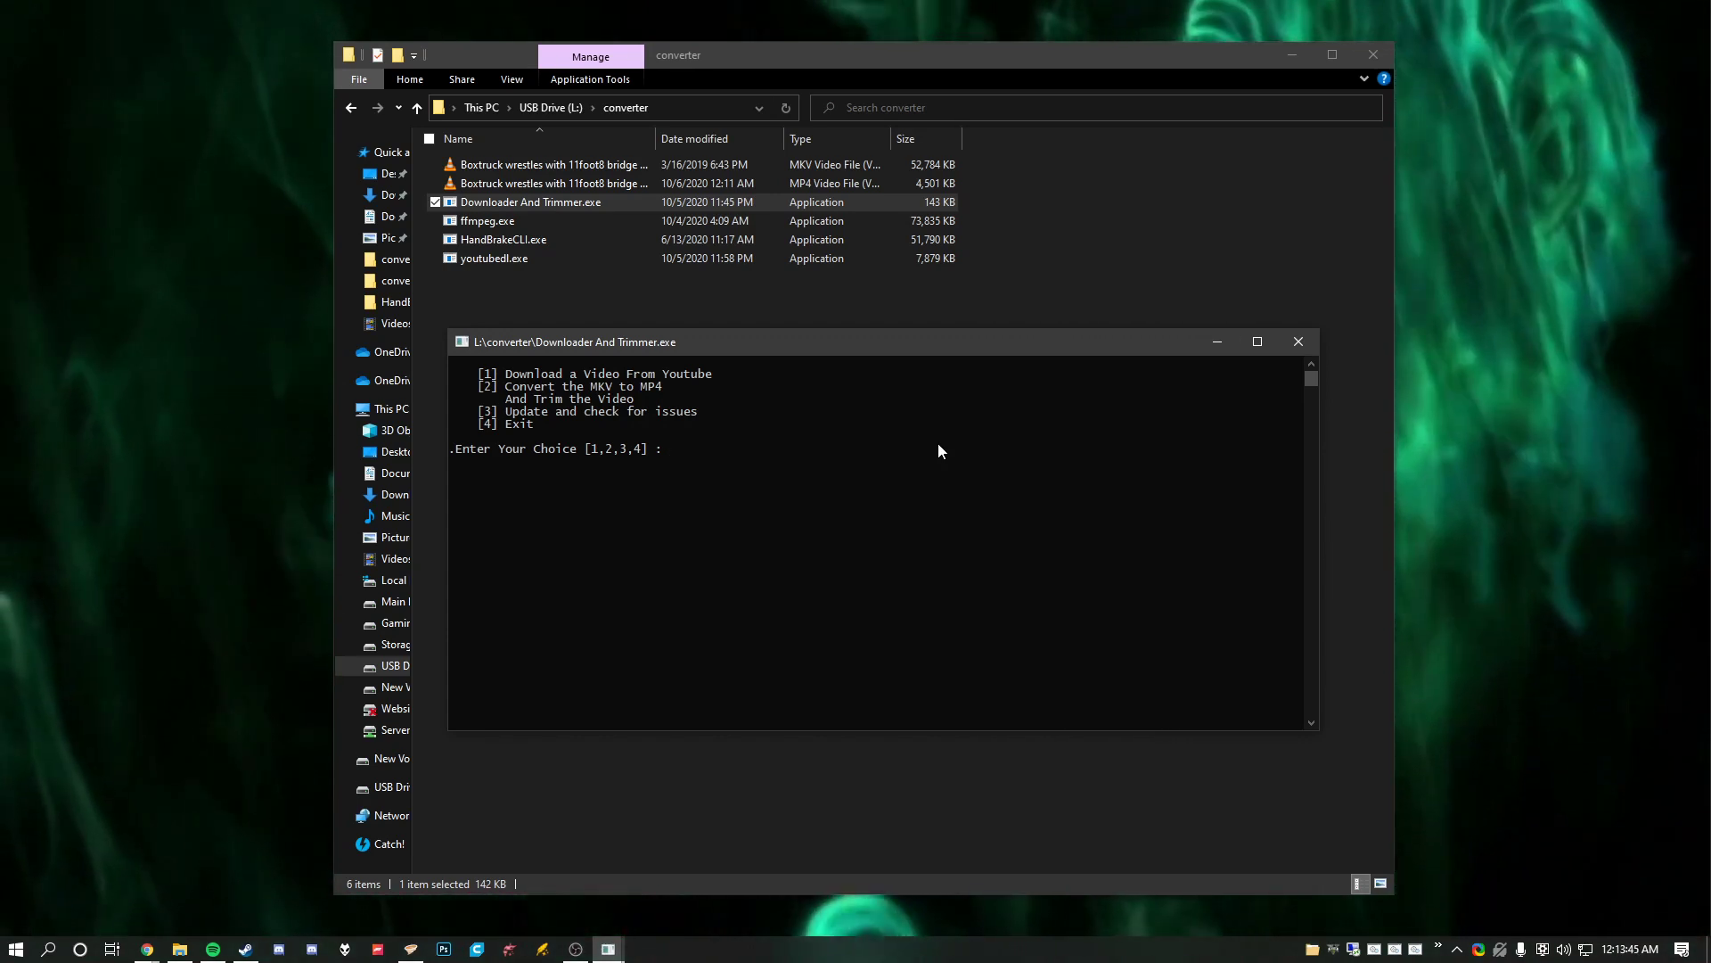
text(3)
key(Return)
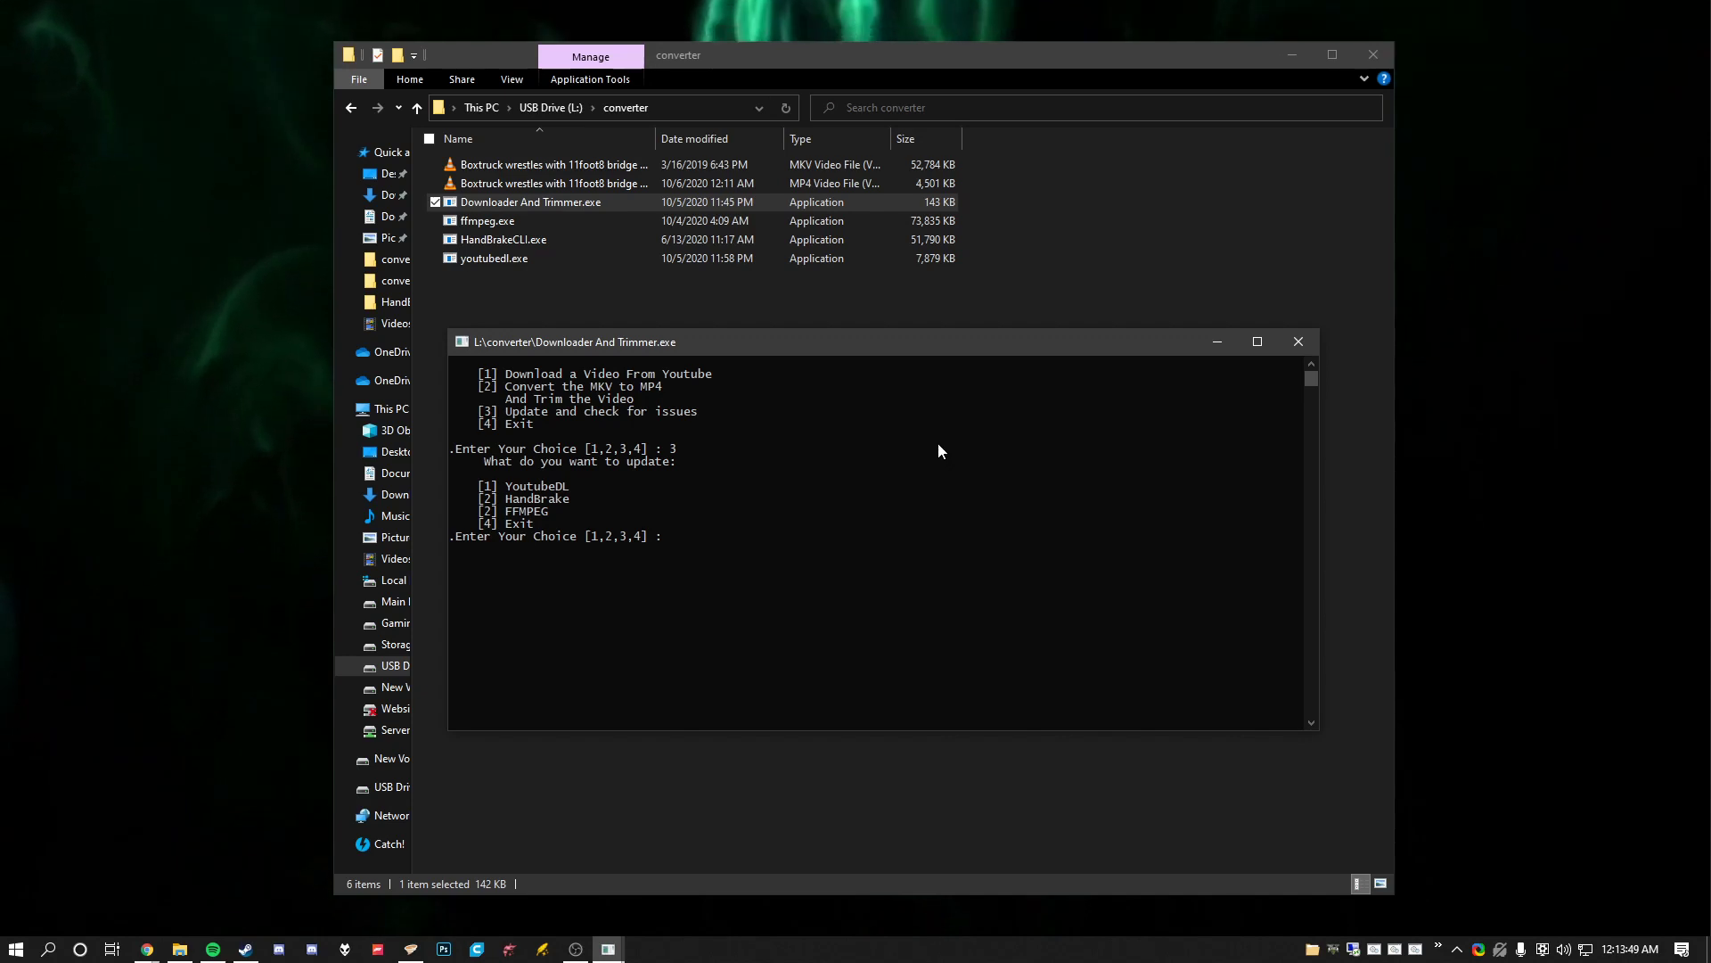
Step: Exit the tool with option 4, then relaunch Downloader And Trimmer from the converter folder
text(4)
key(Return)
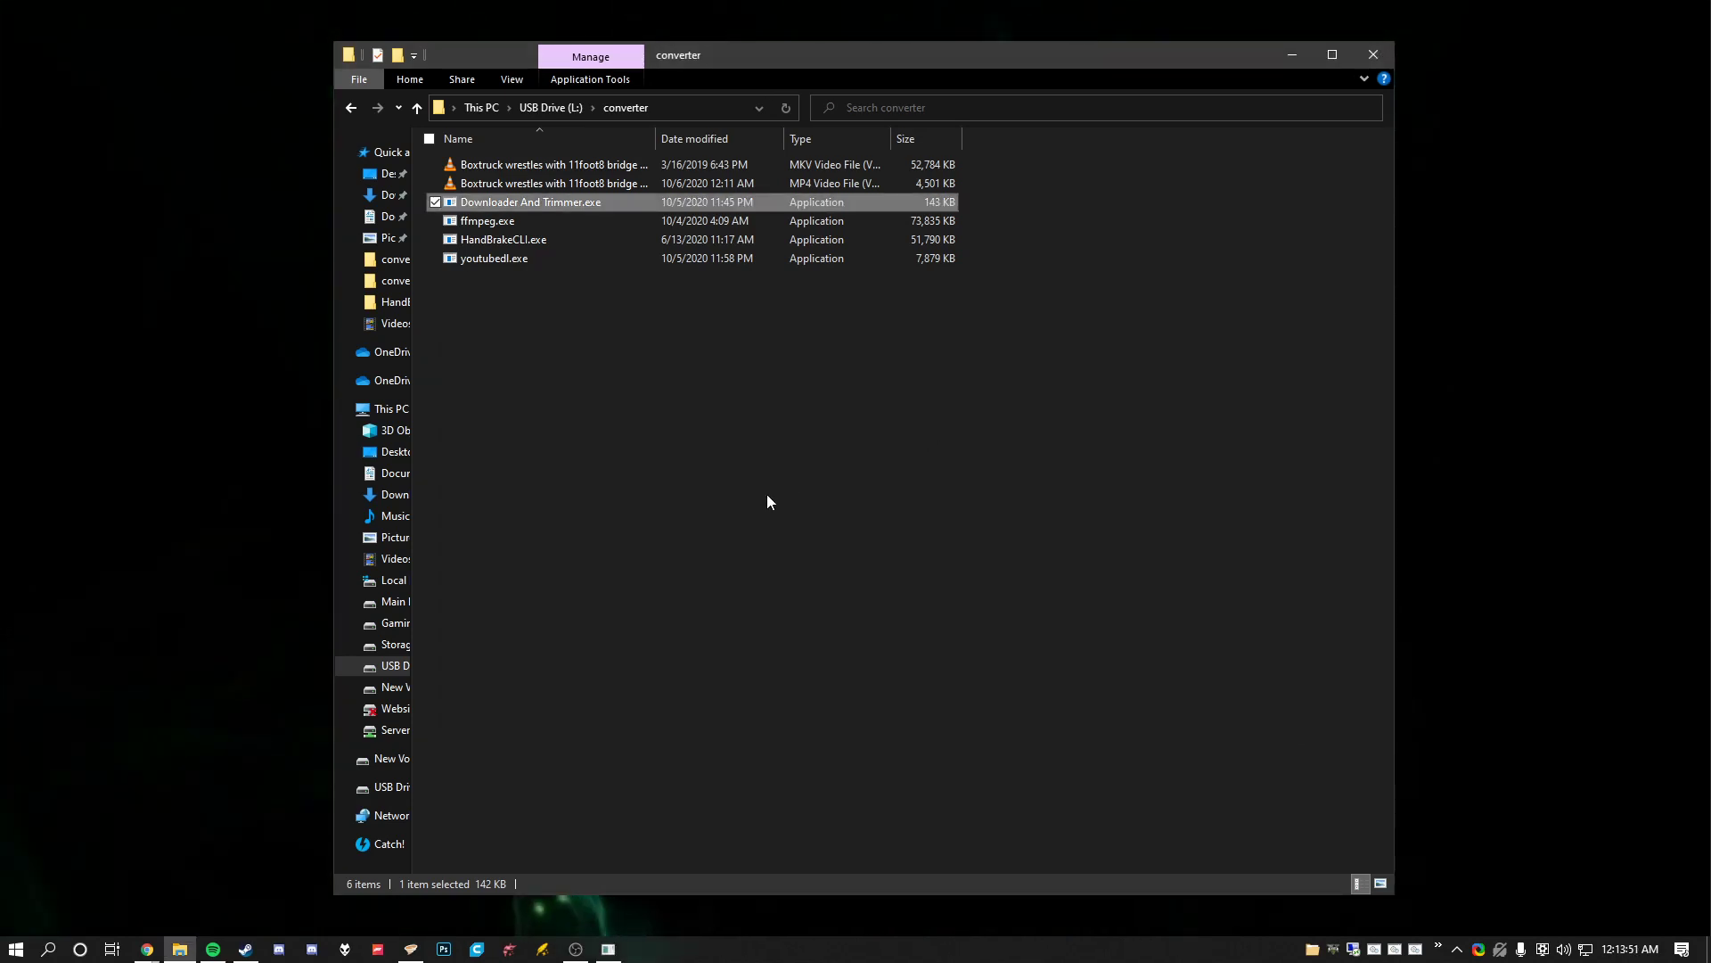
click(558, 242)
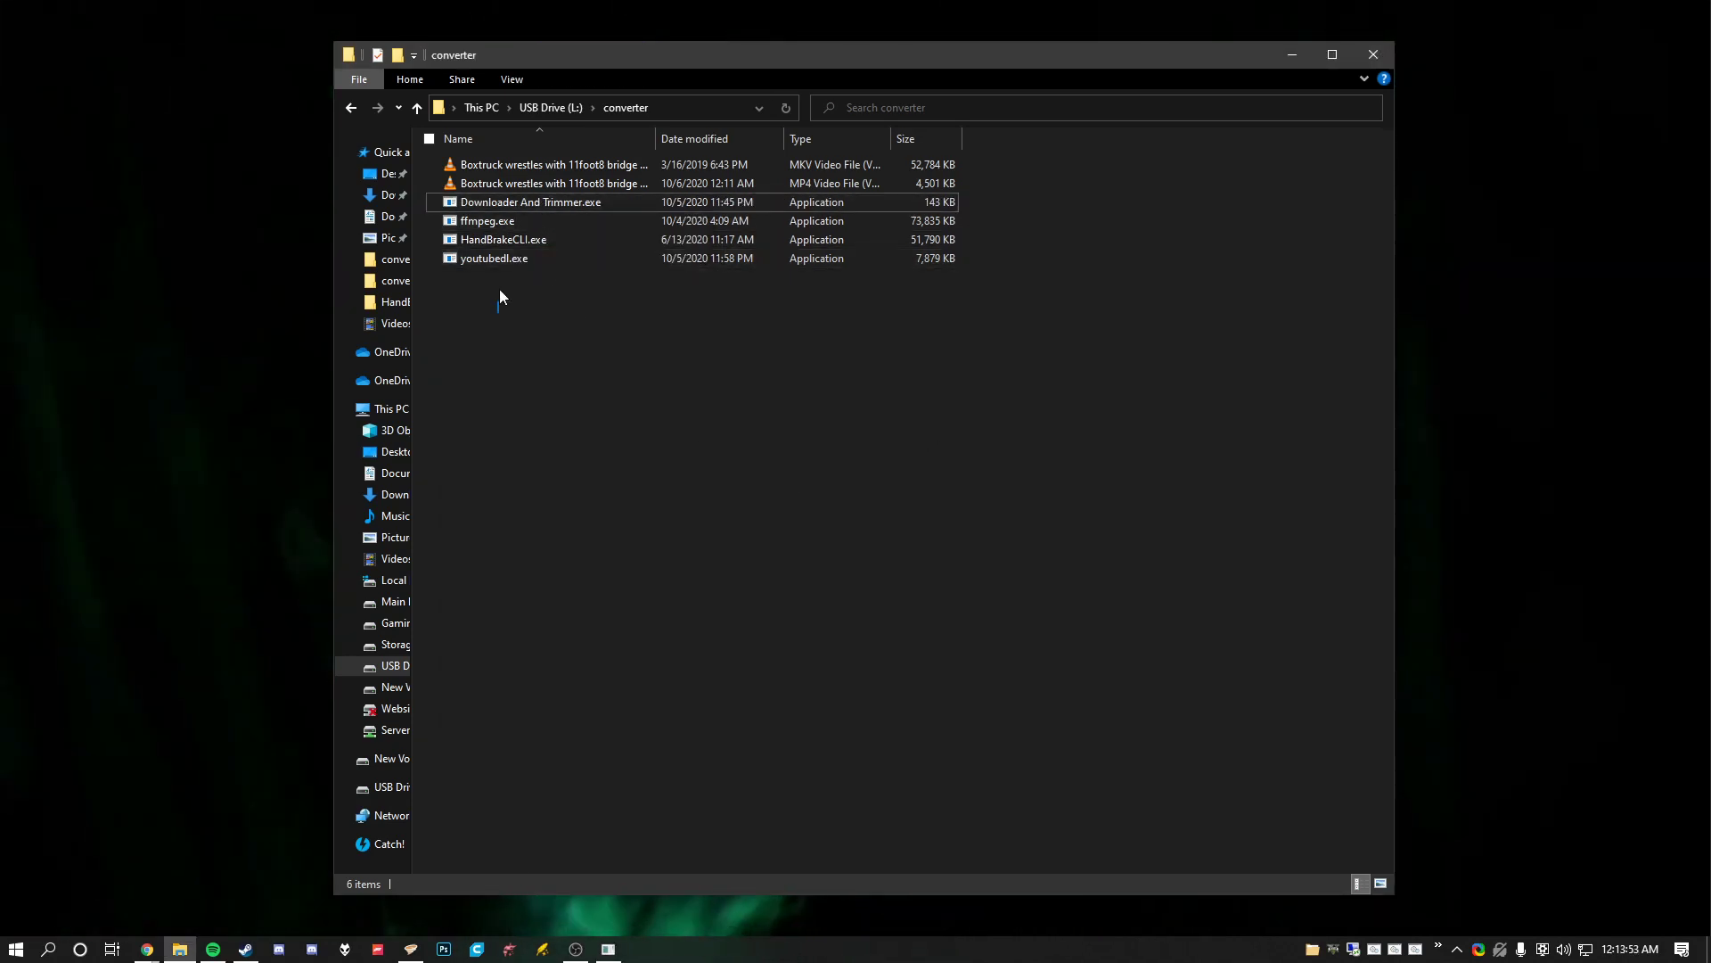
drag(499, 288, 521, 349)
click(567, 340)
click(521, 349)
click(504, 202)
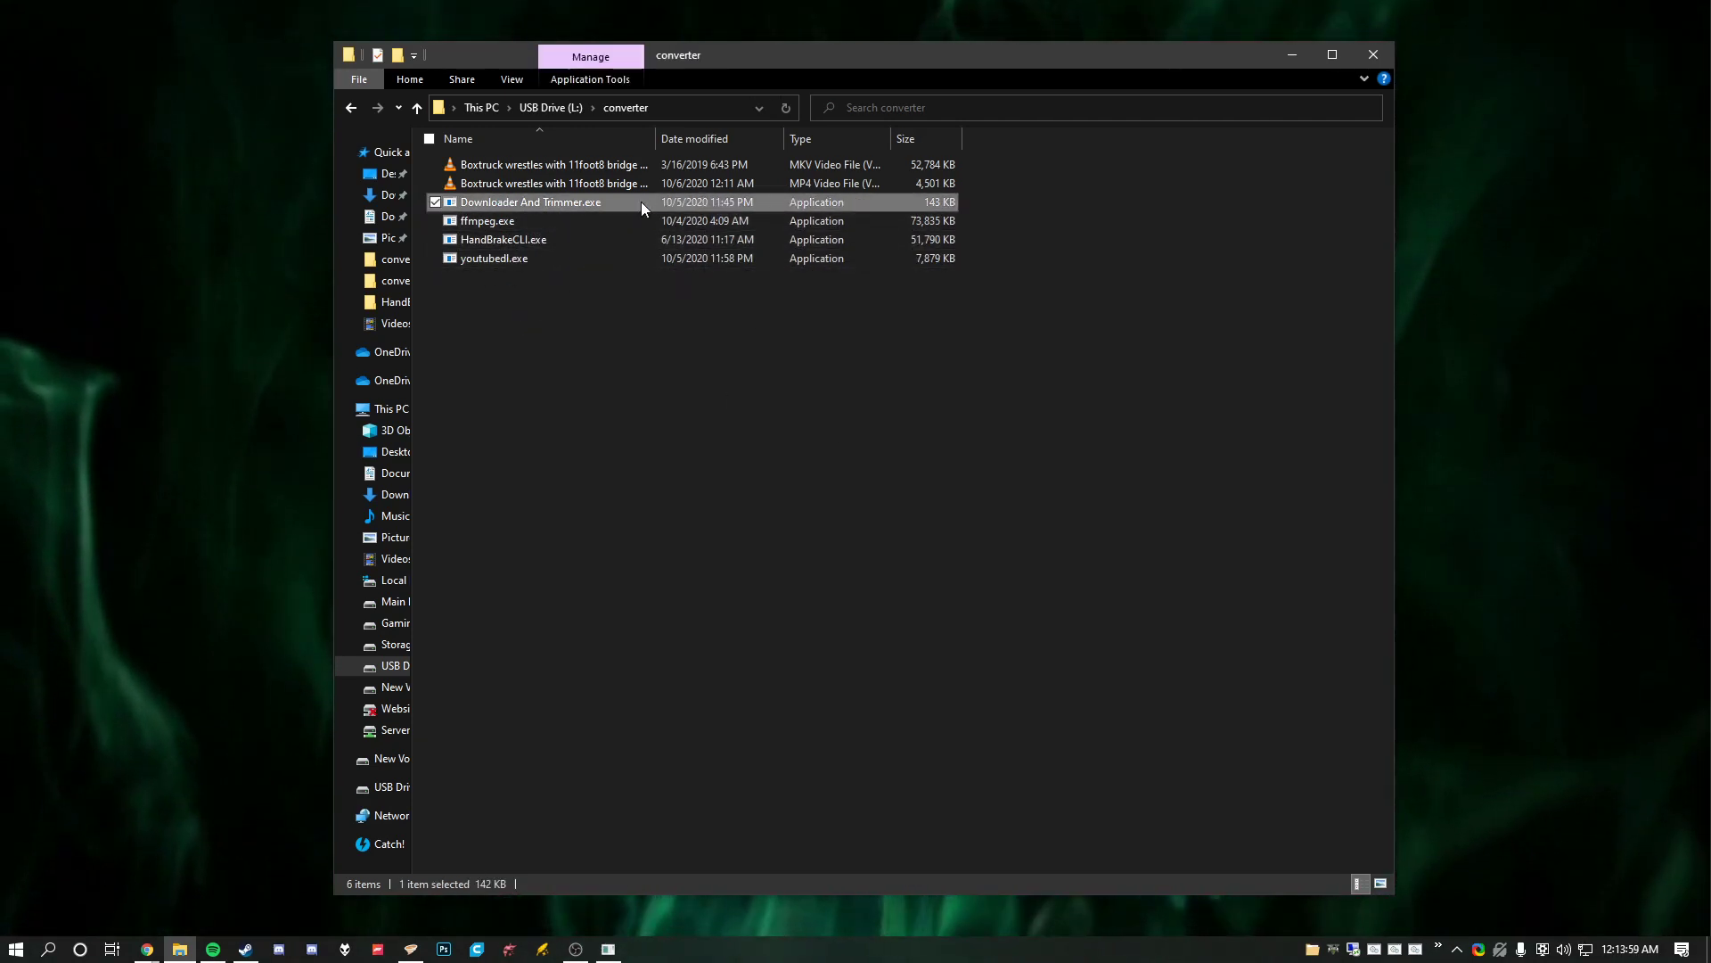
drag(425, 166, 468, 183)
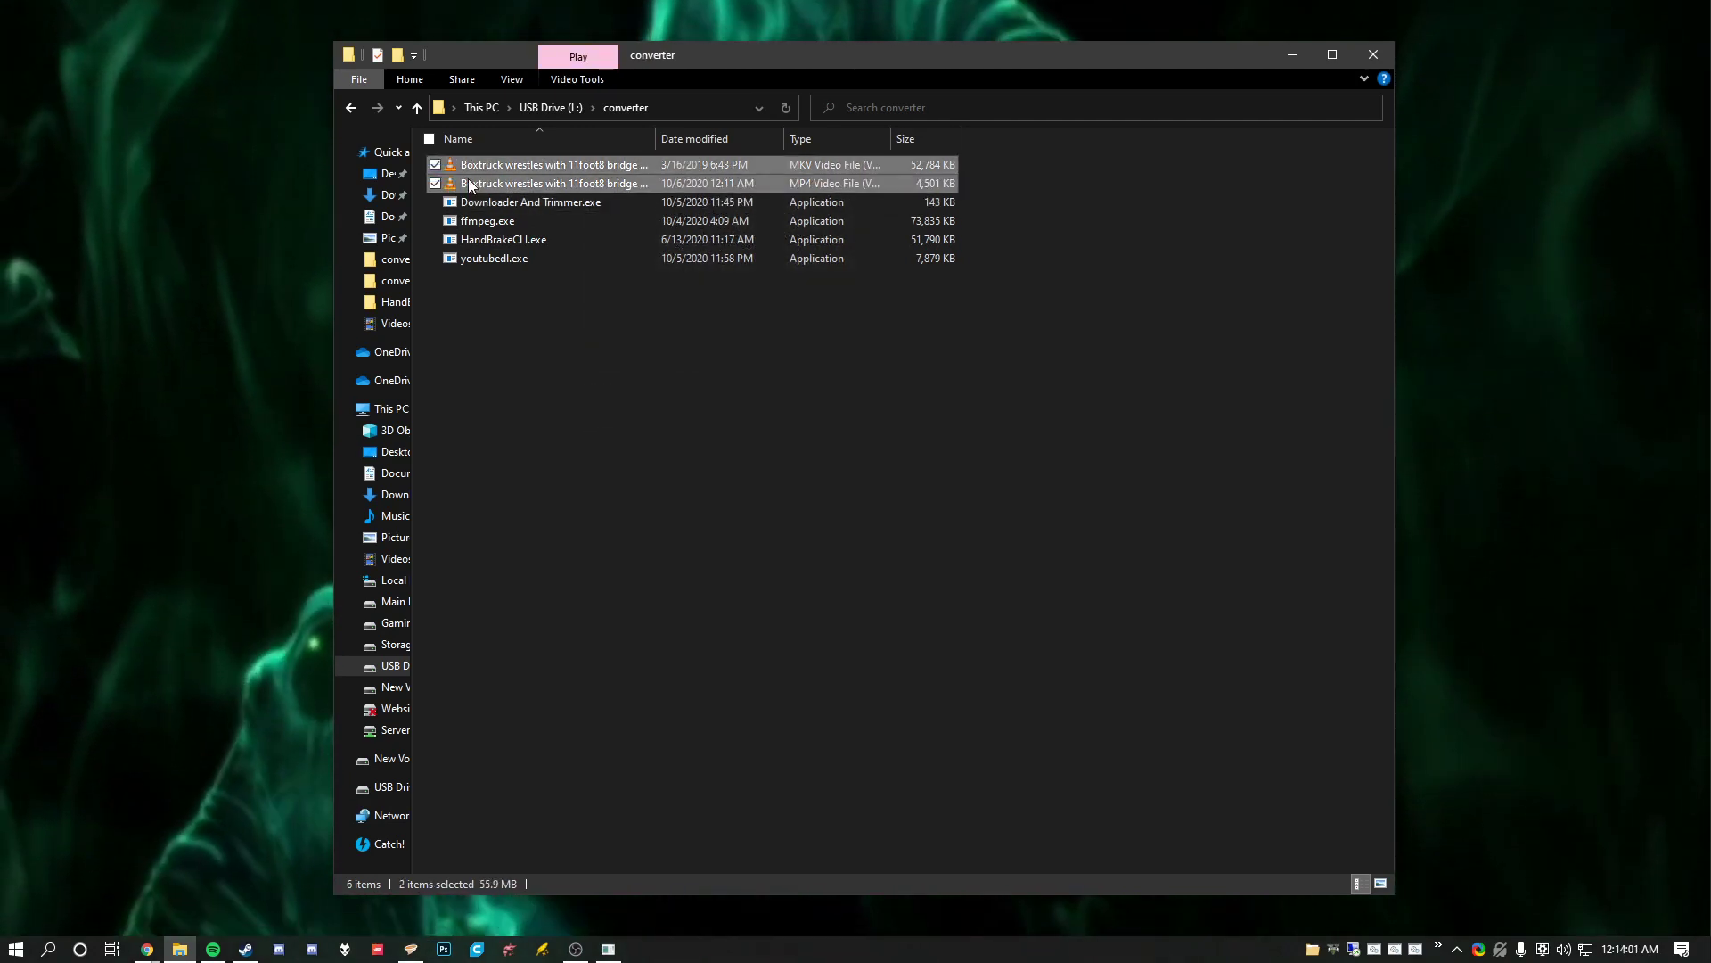
click(831, 313)
click(516, 203)
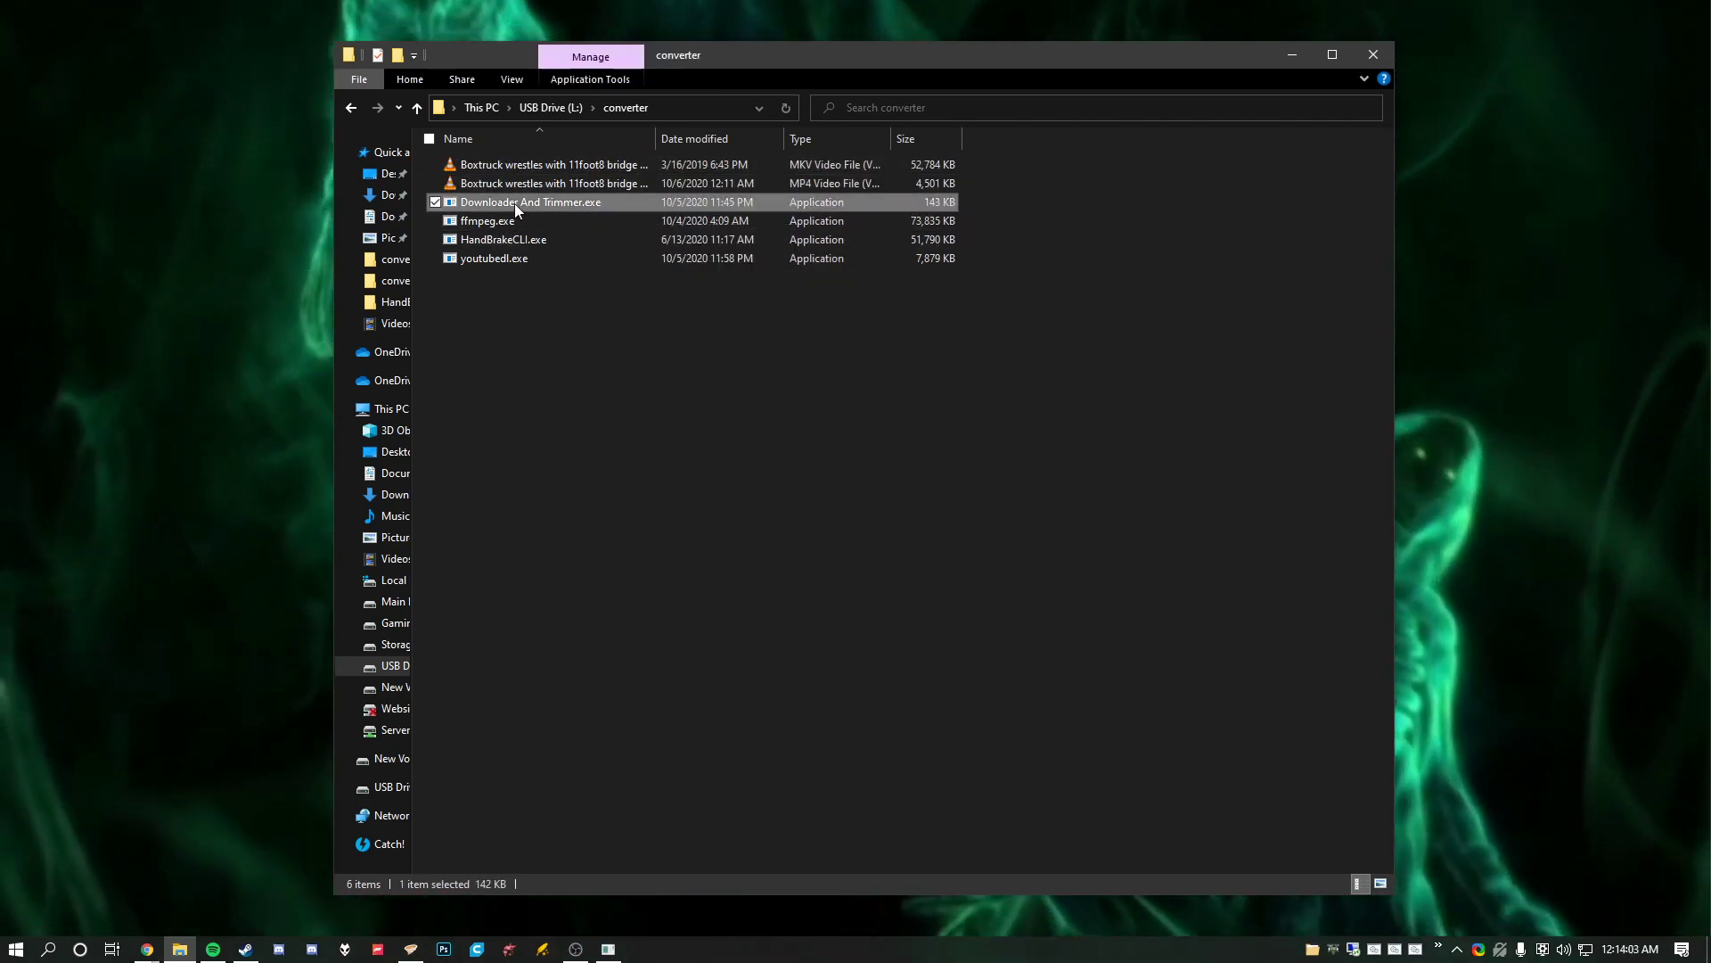
double_click(515, 203)
drag(507, 164, 638, 216)
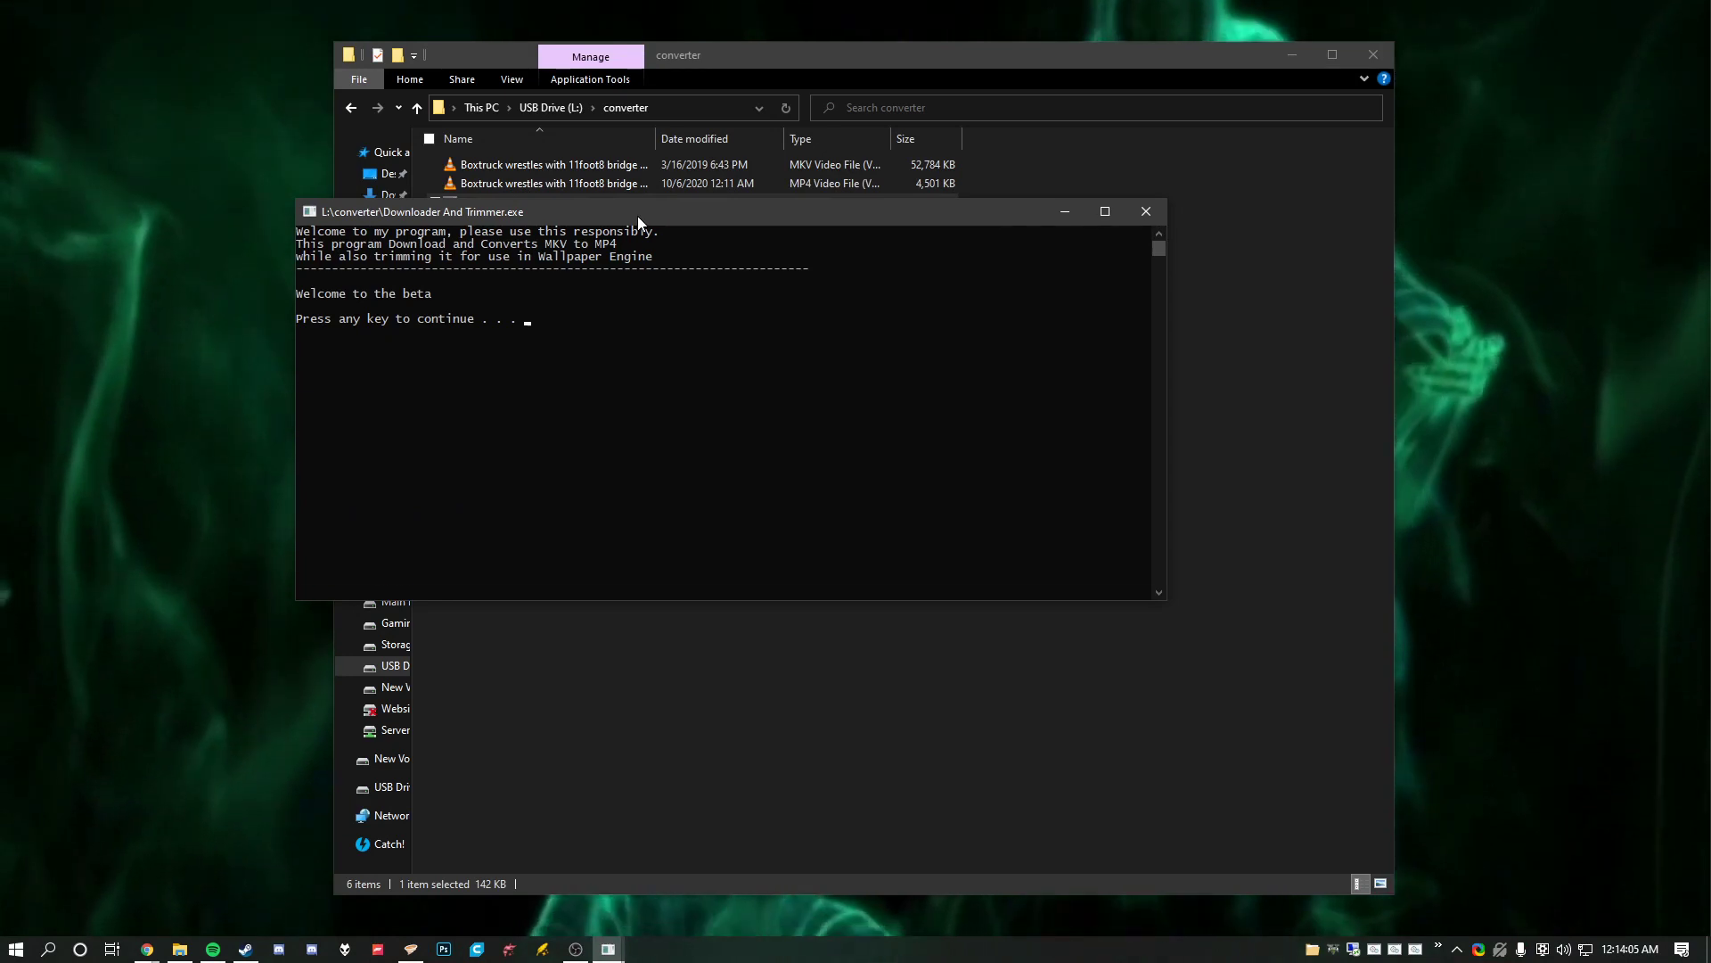
Step: Choose option 2, pick the Boxtruck MKV, and trim with start 30 and end 10
key(Return)
text(2)
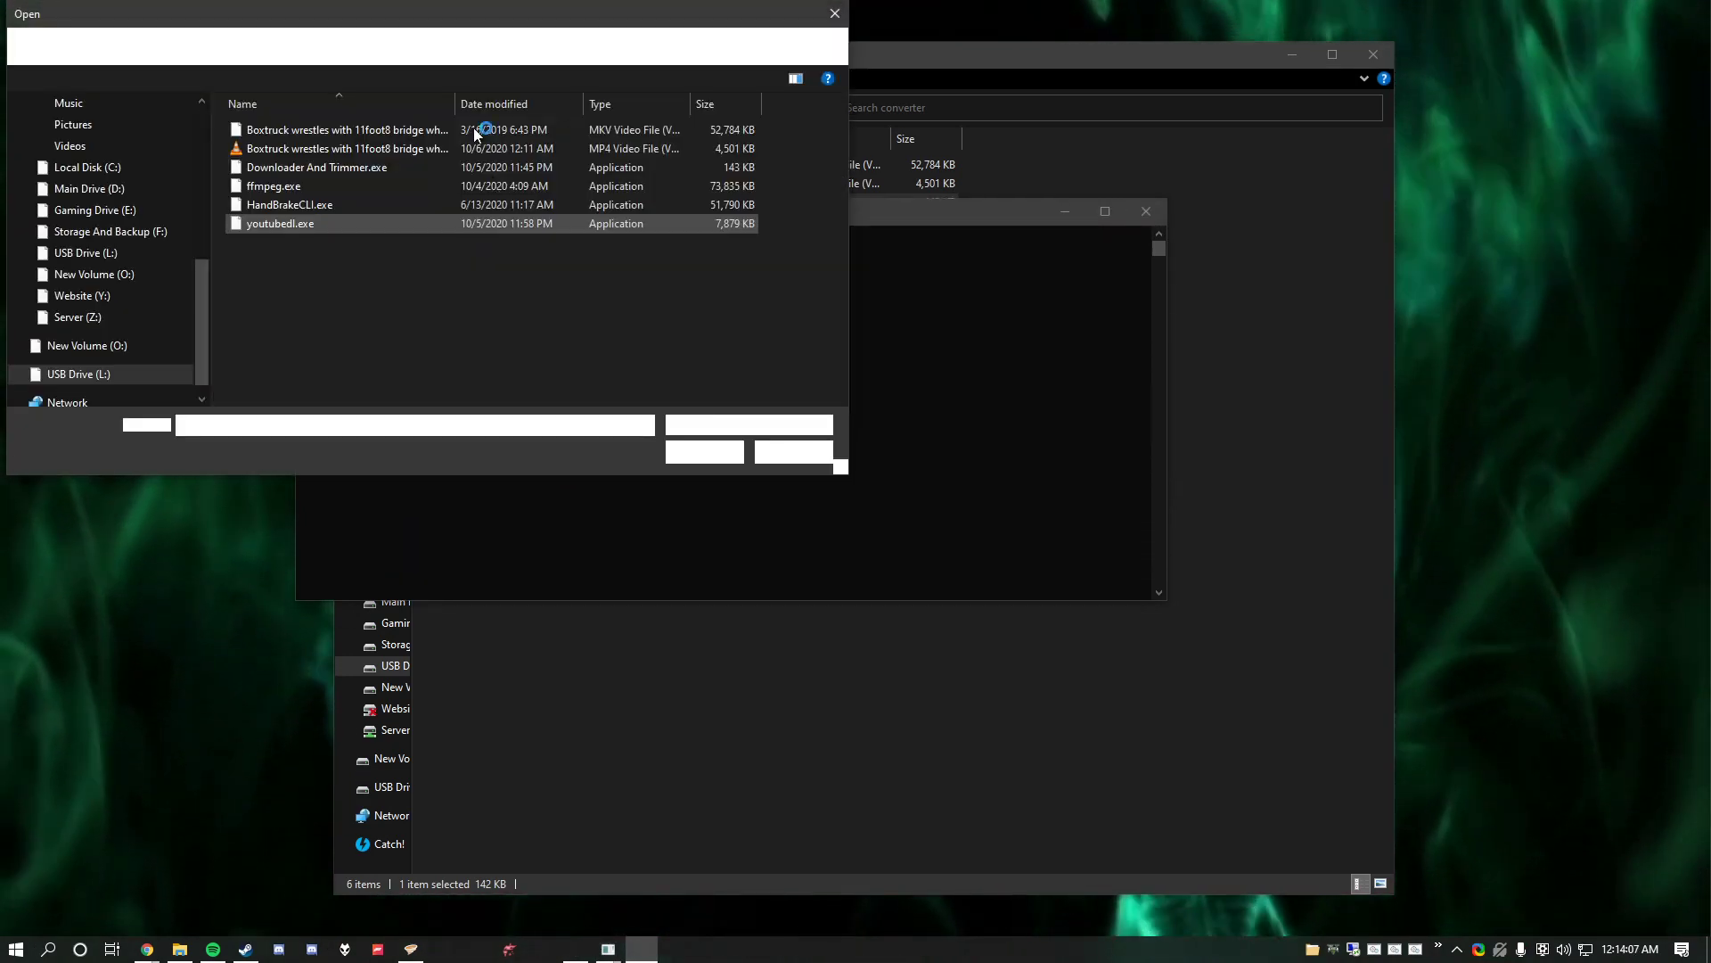
double_click(353, 134)
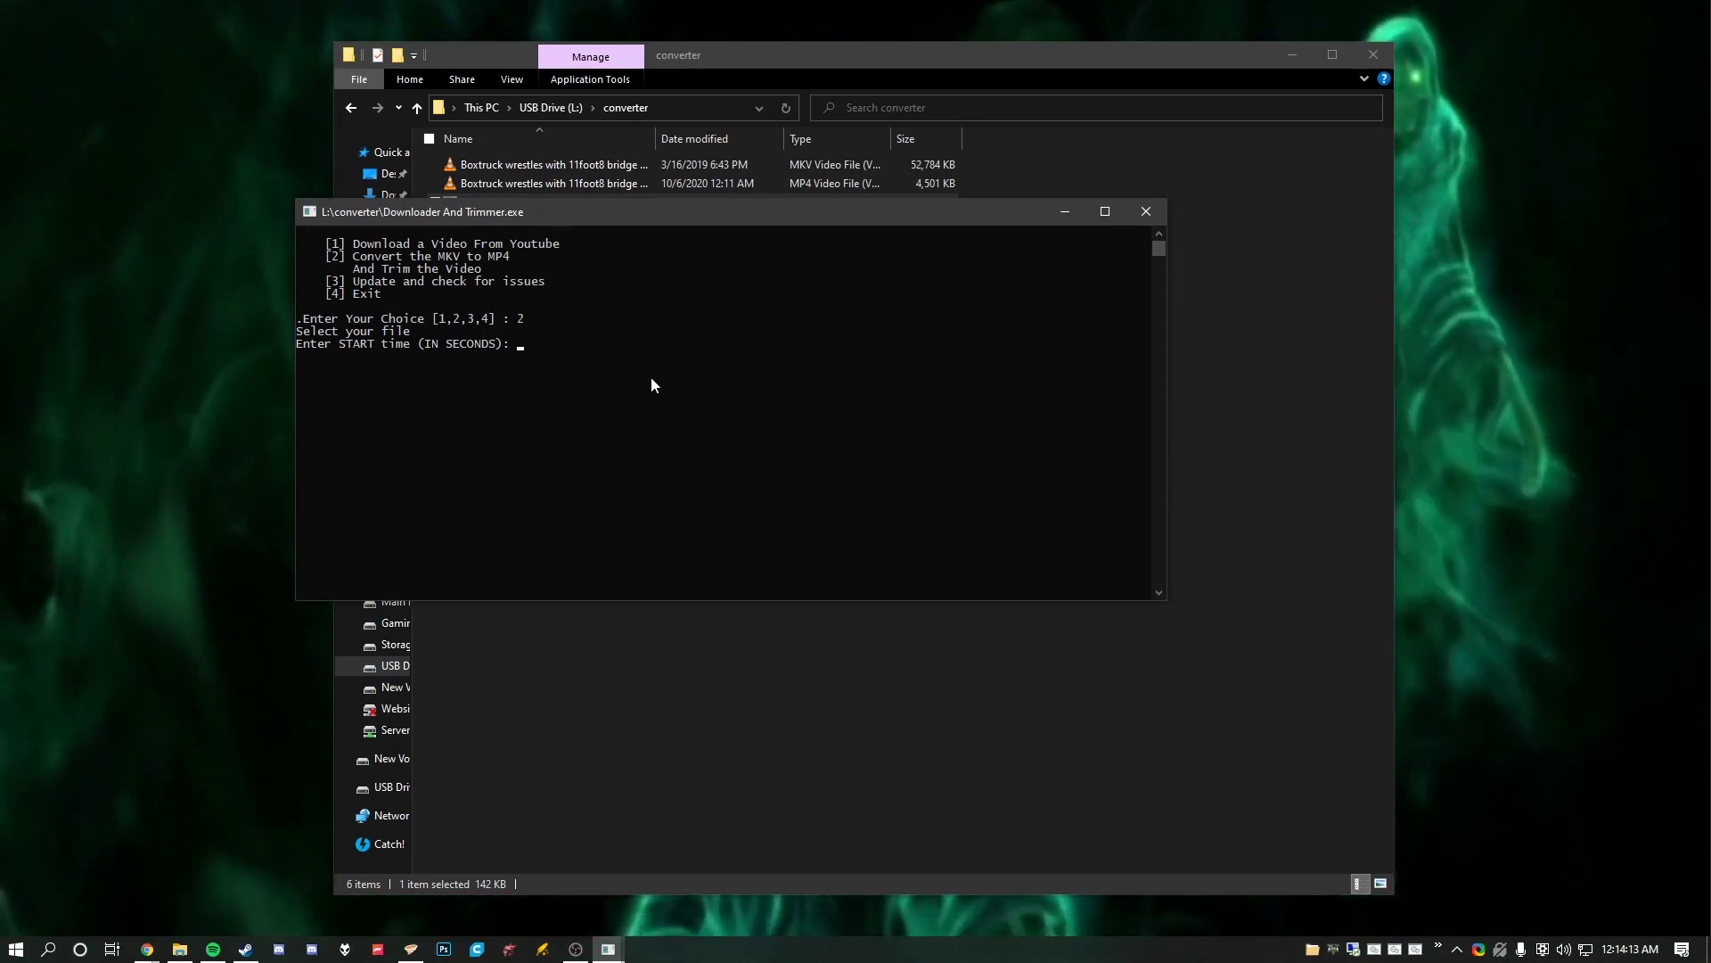
text(30)
key(Return)
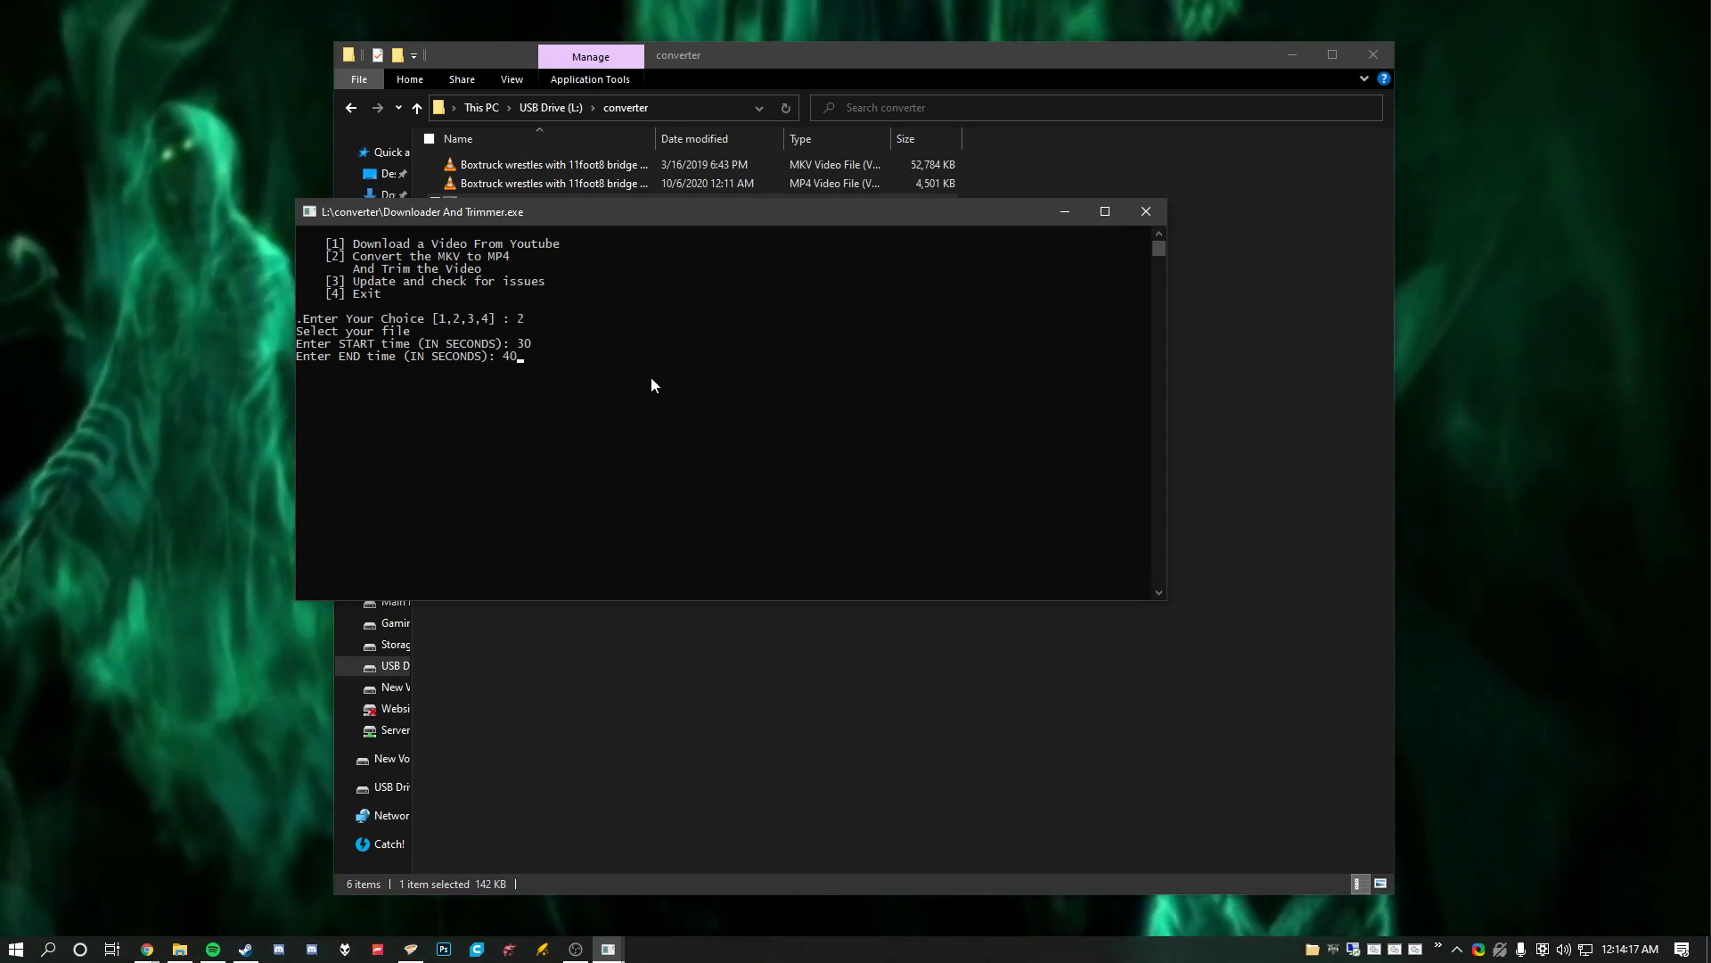
text(40)
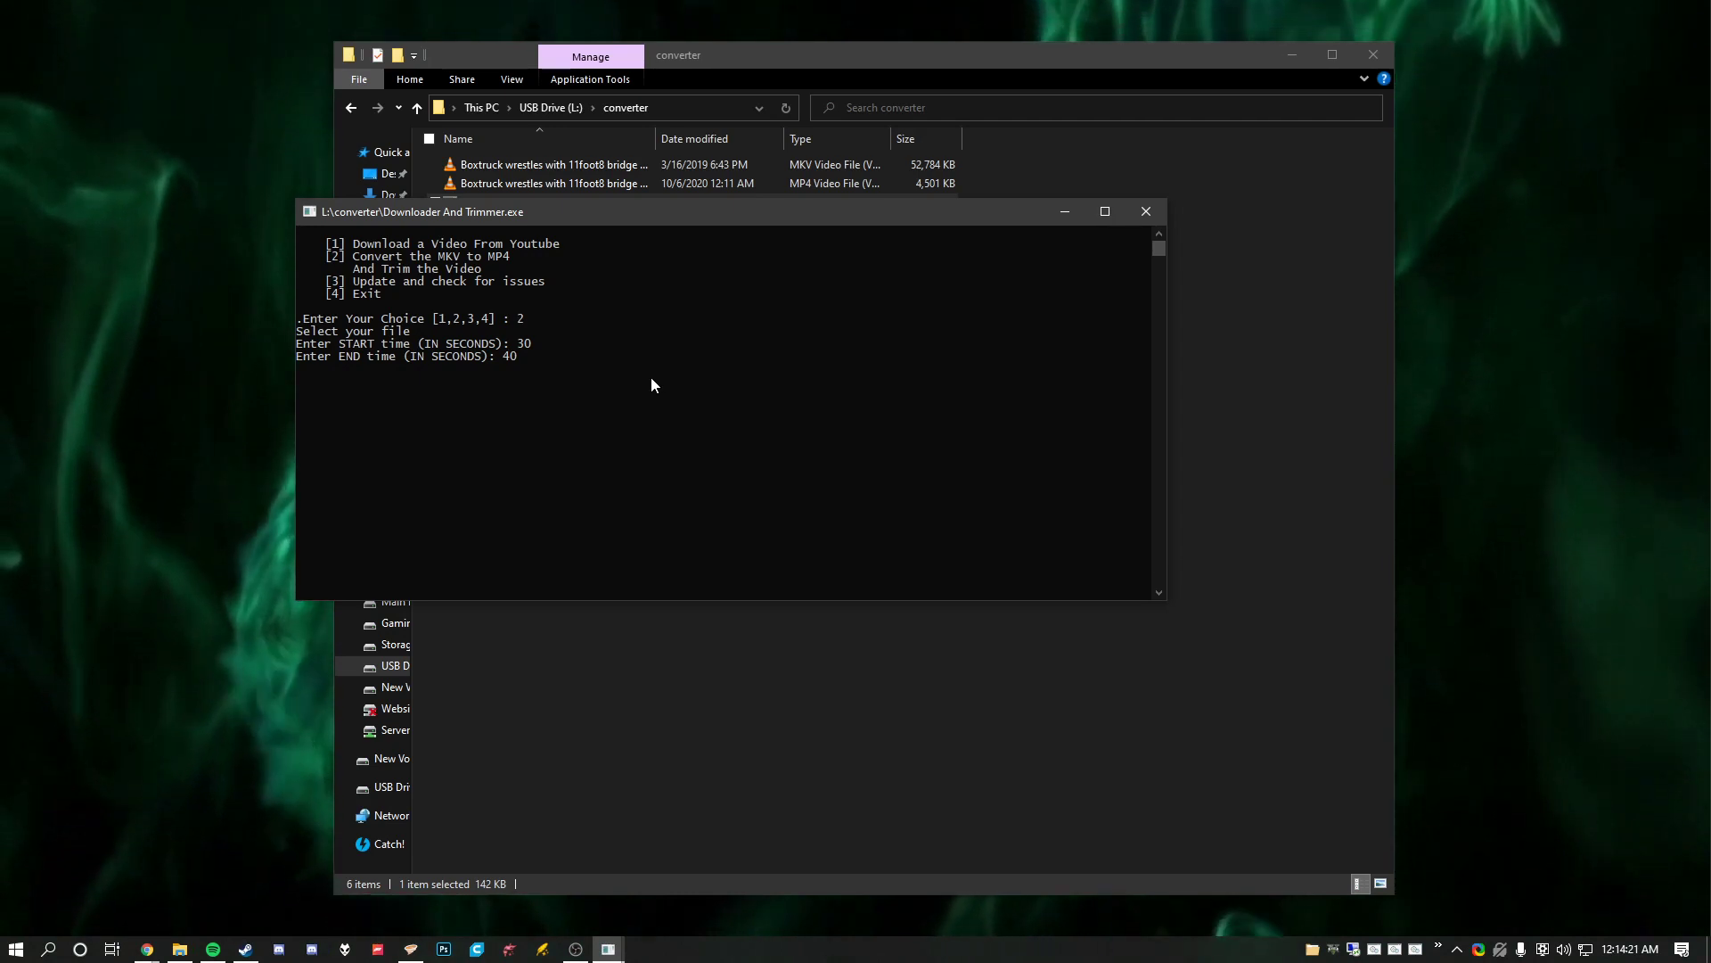
key(BackSpace)
key(BackSpace)
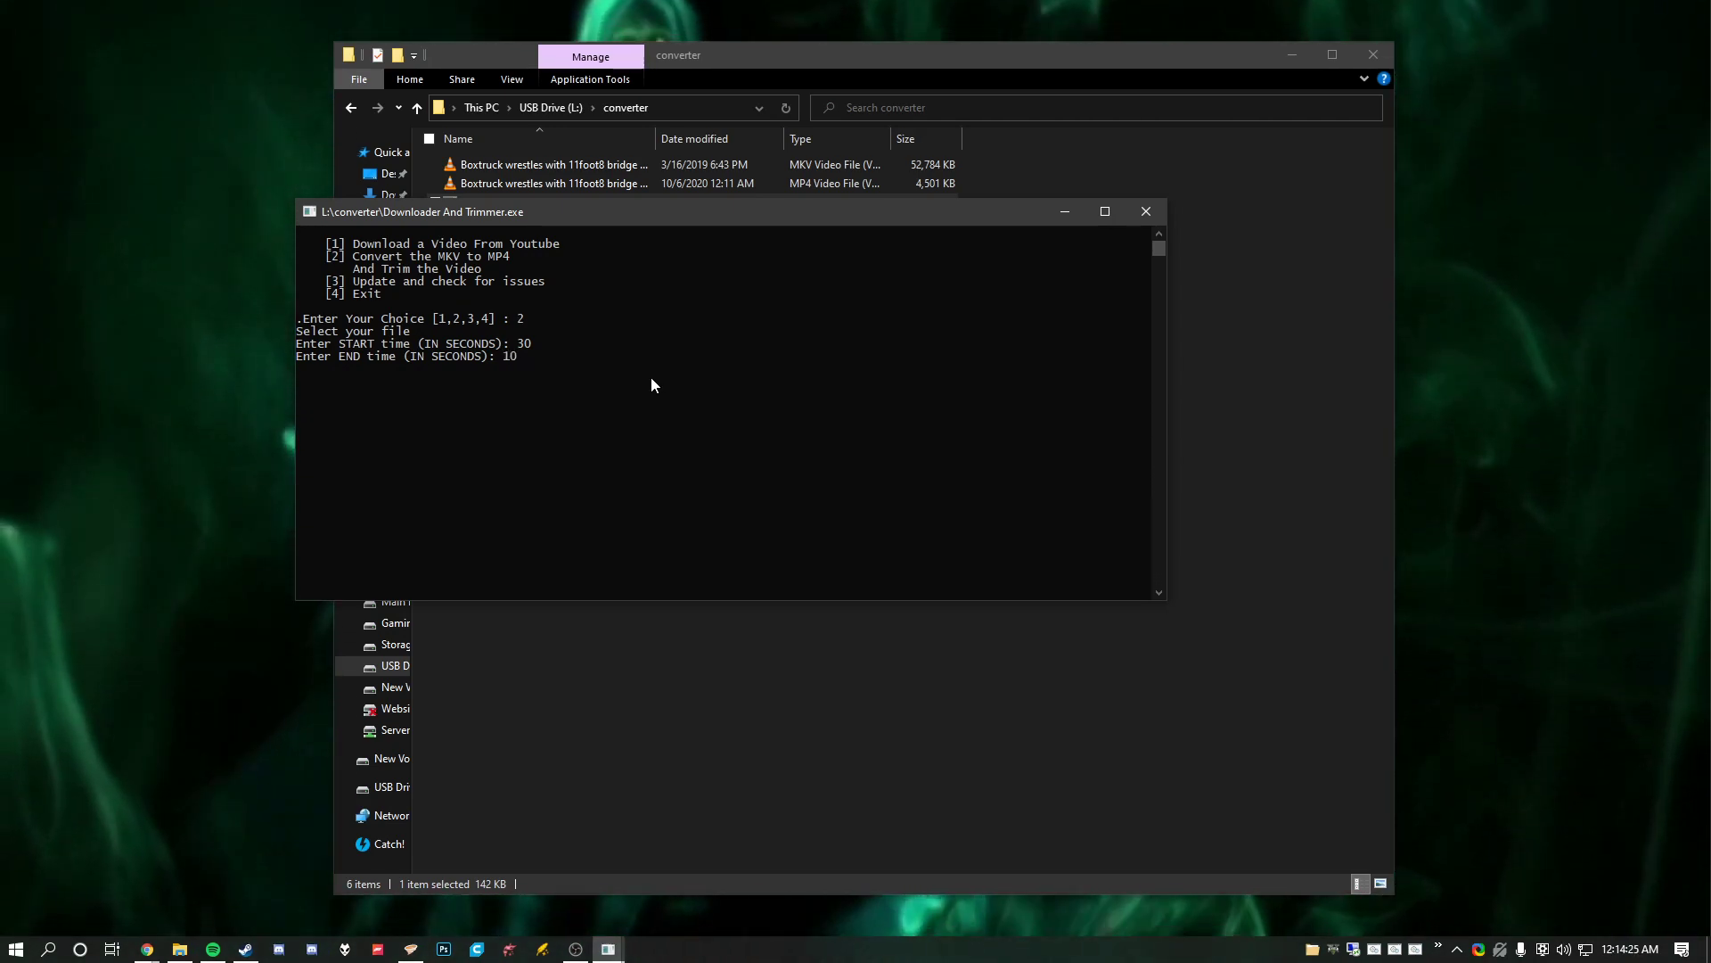
text(10)
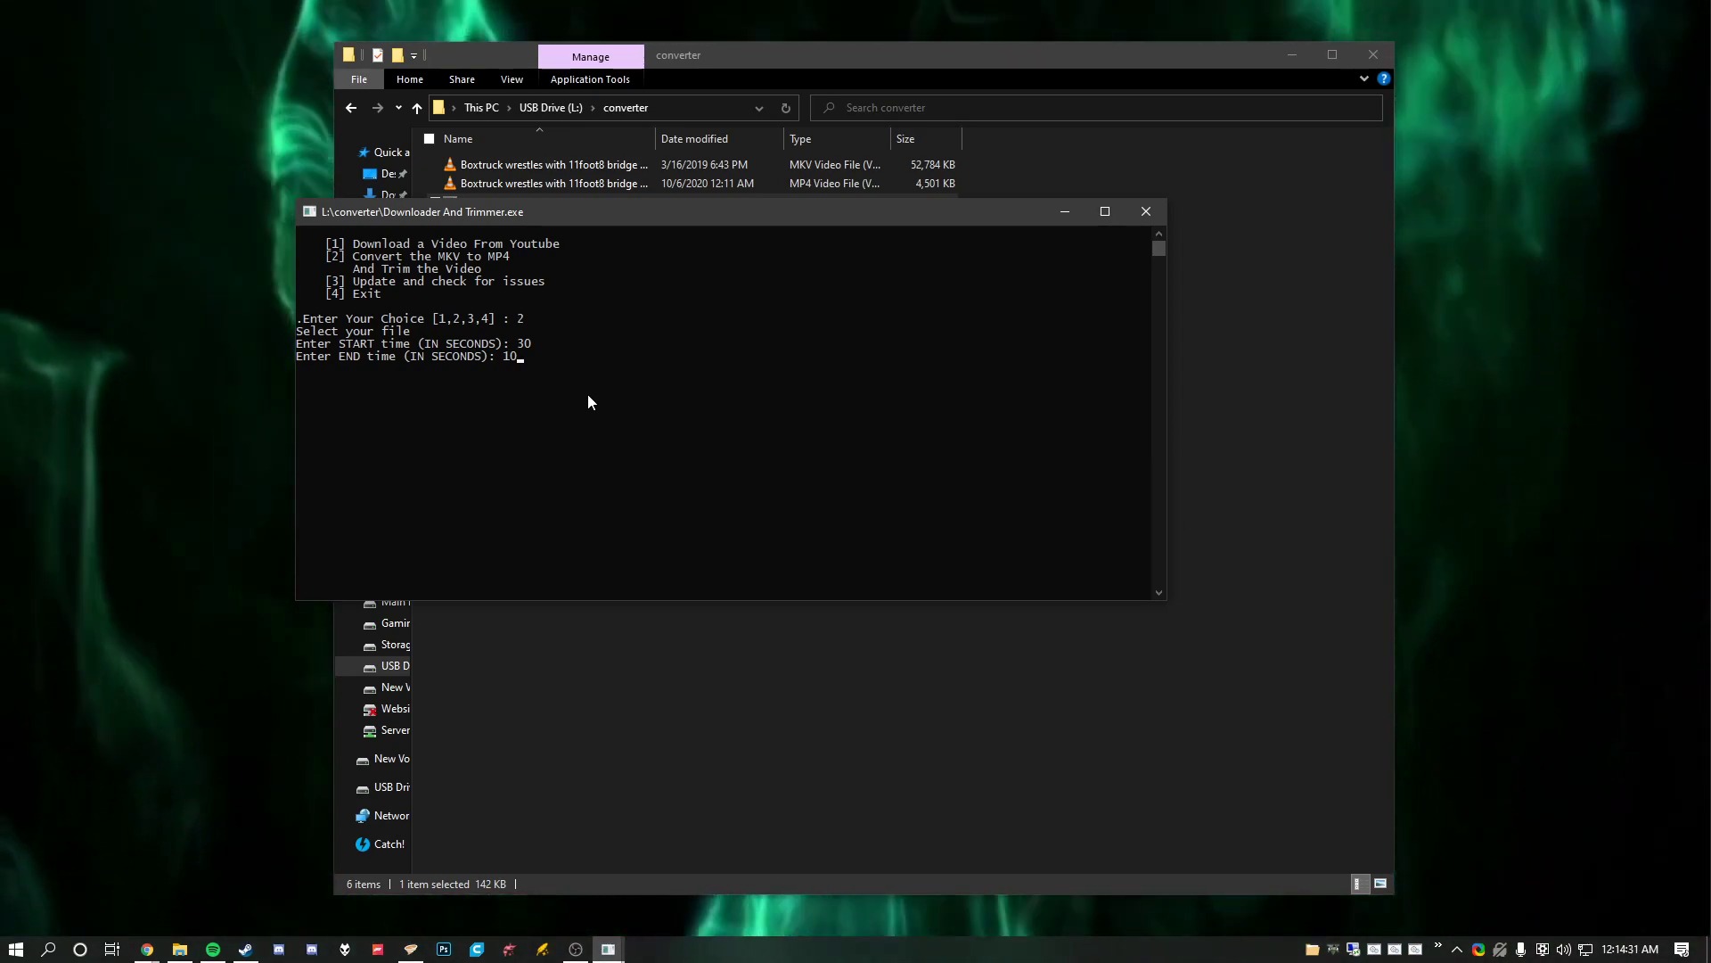
key(Return)
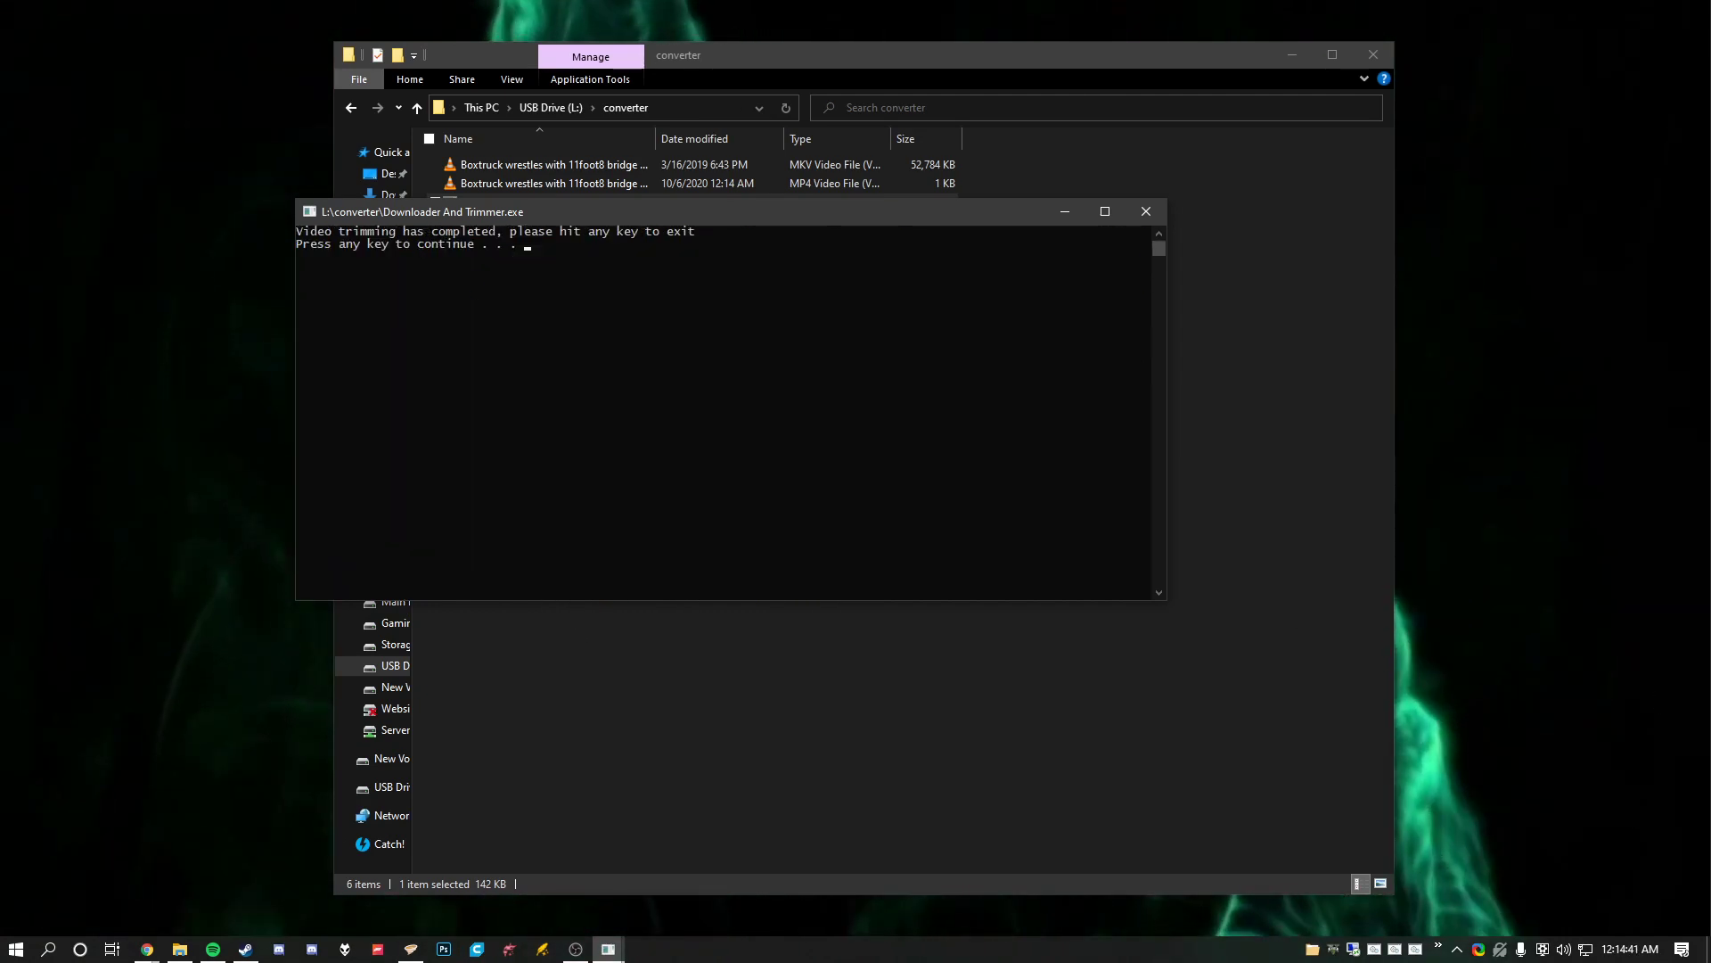
Step: Close the finished tool and permanently delete both Boxtruck video files
key(Return)
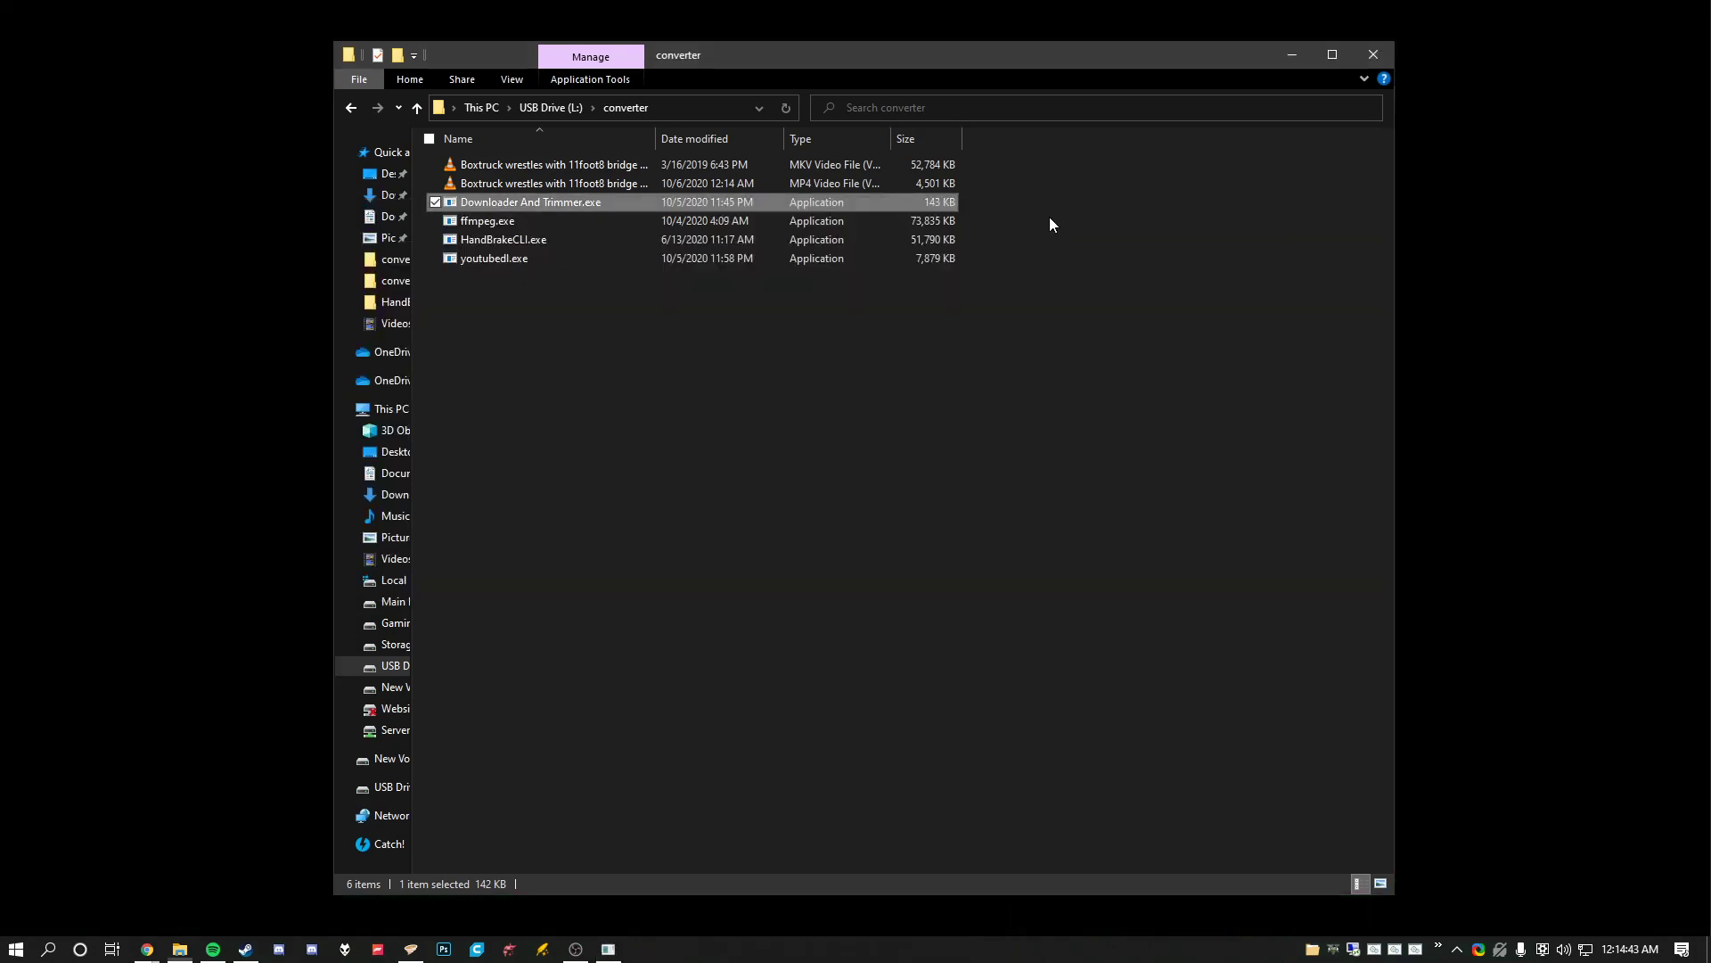
drag(426, 158, 485, 180)
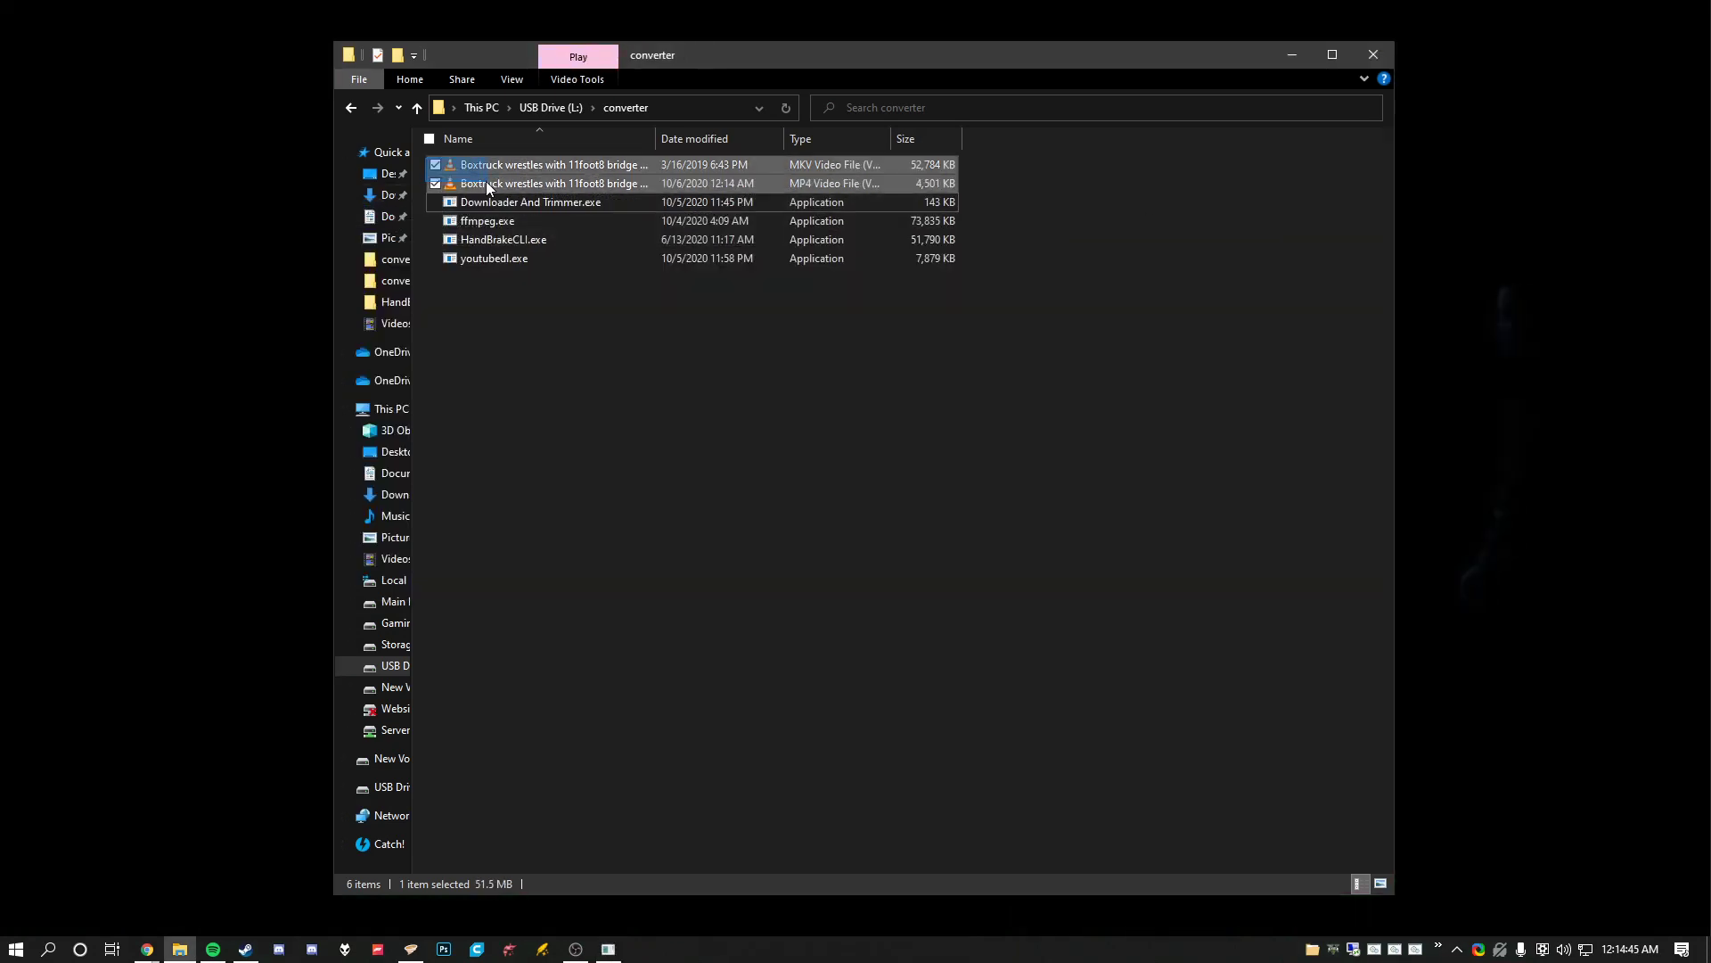
key(Delete)
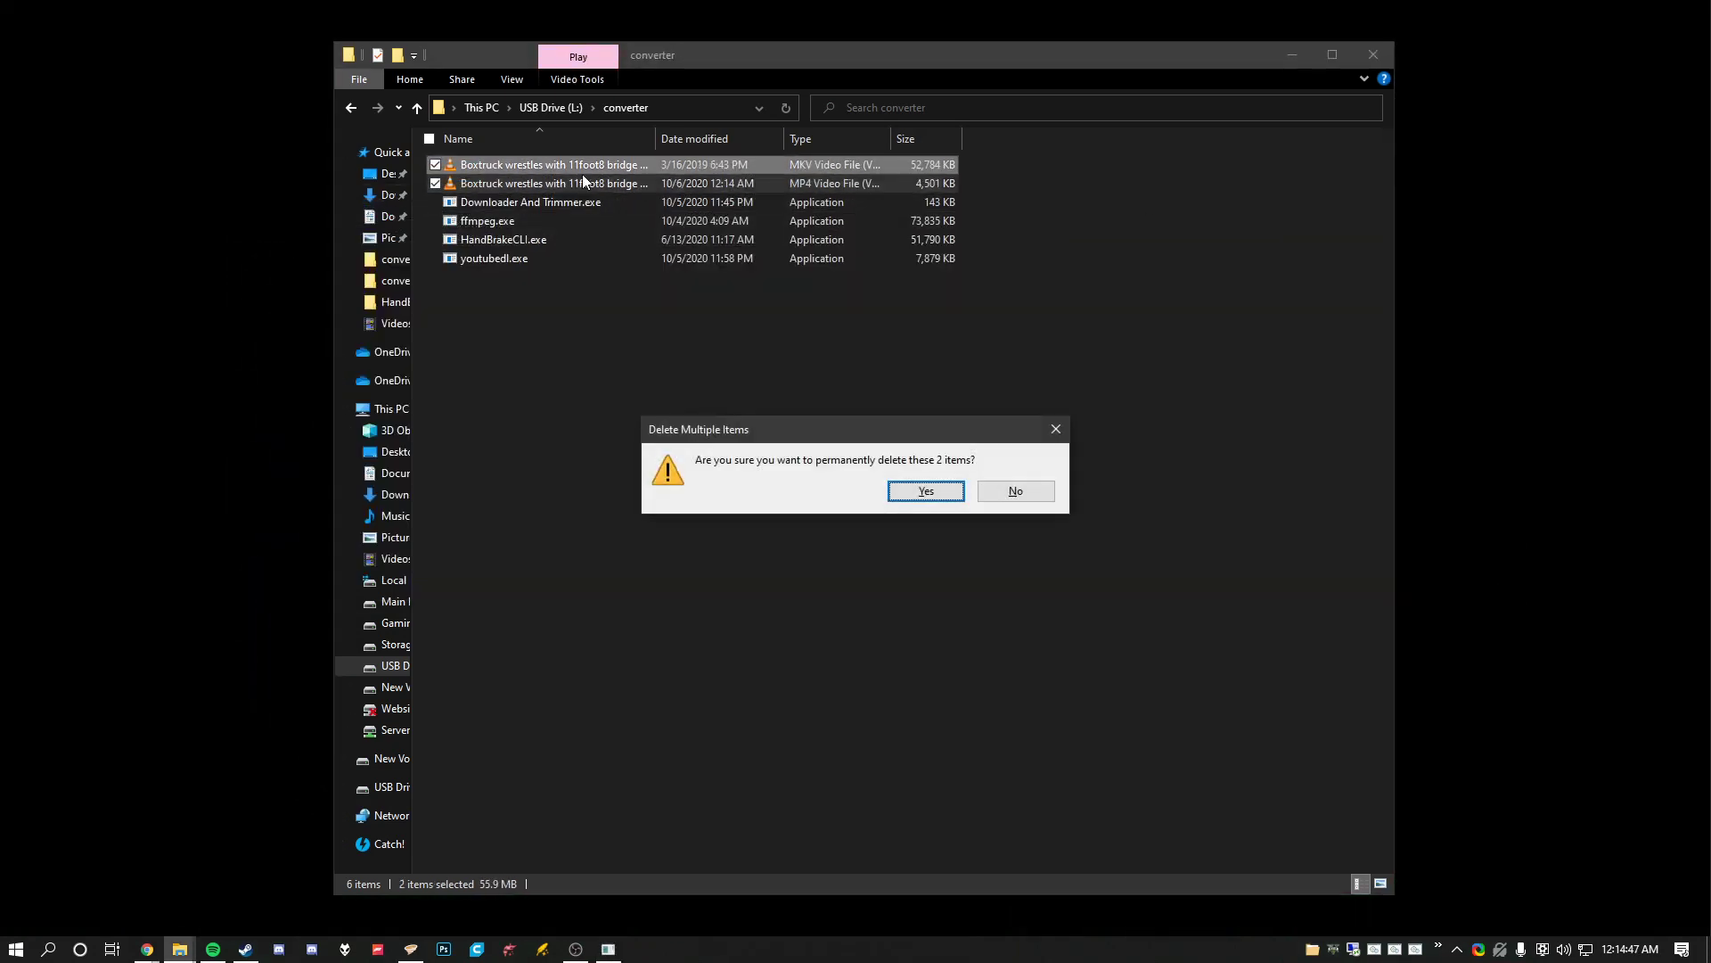
click(911, 488)
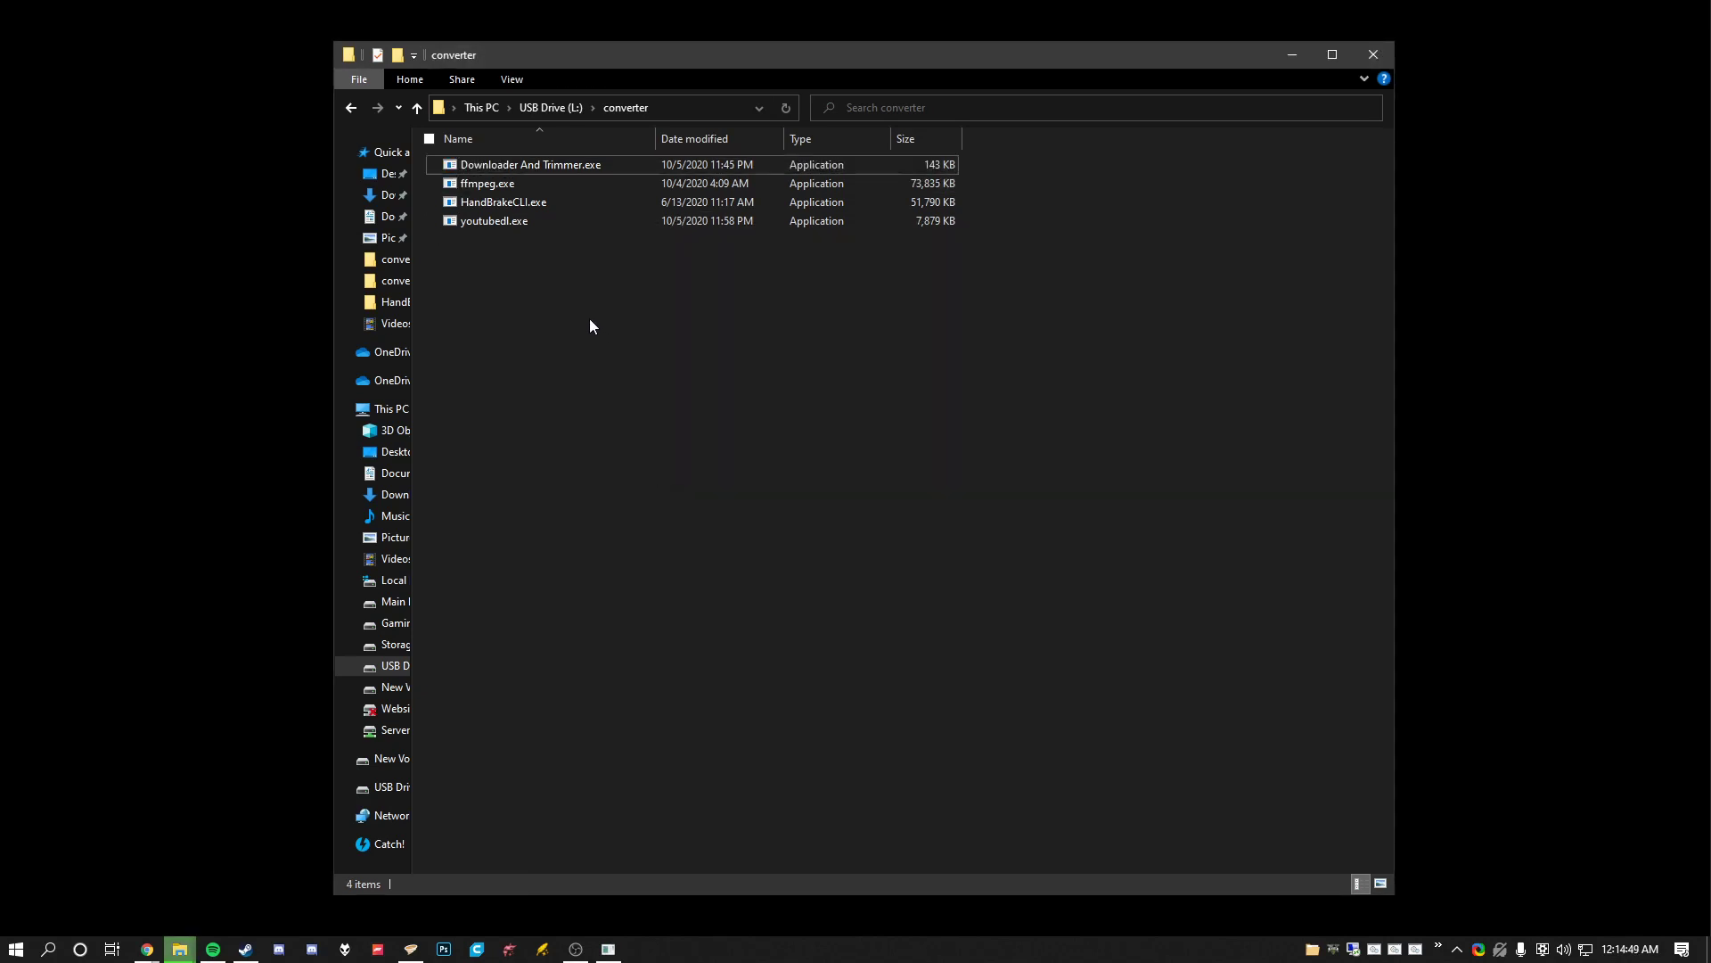